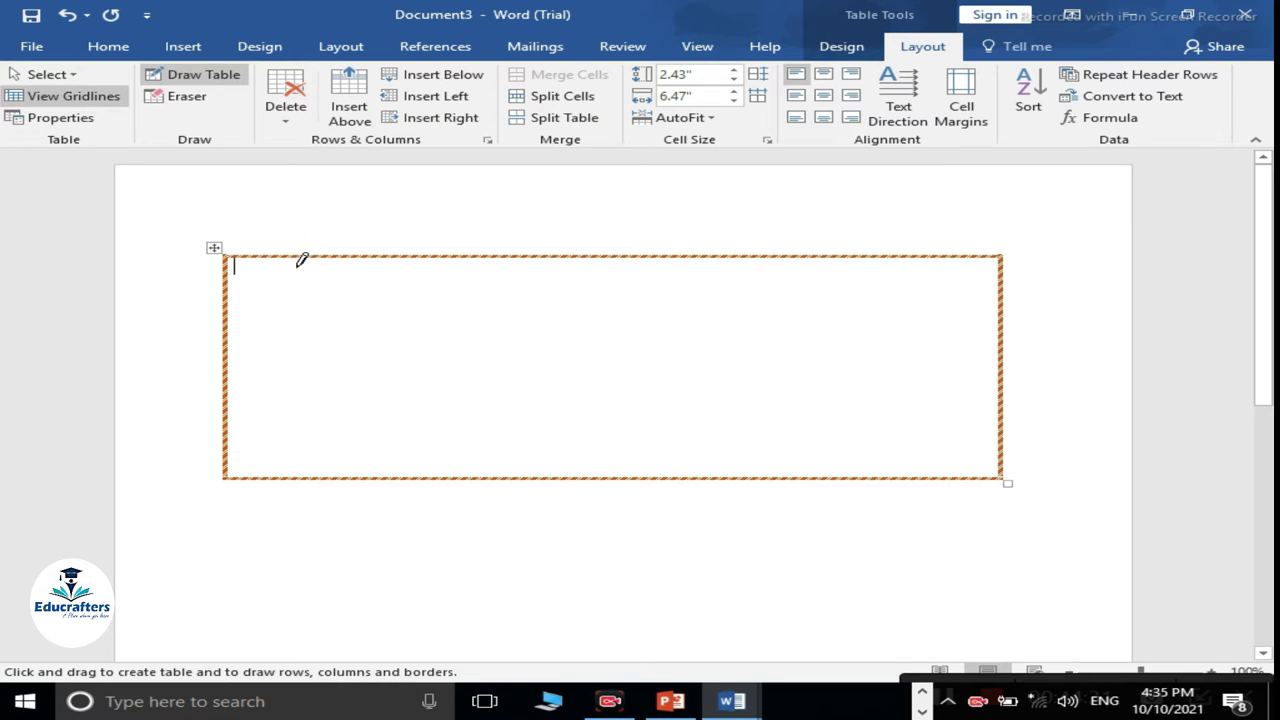
Draw two horizontal row lines and four vertical column lines across the orange-bordered box
drag(229, 324, 845, 334)
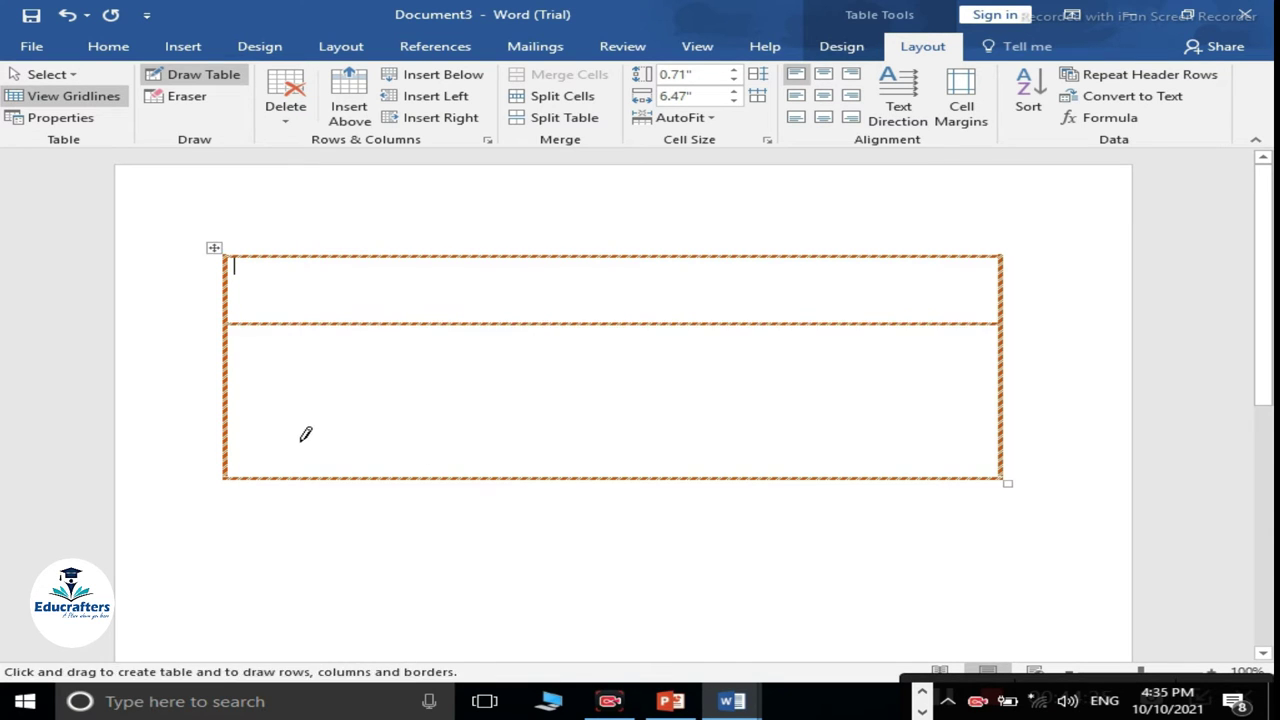
drag(229, 386, 990, 375)
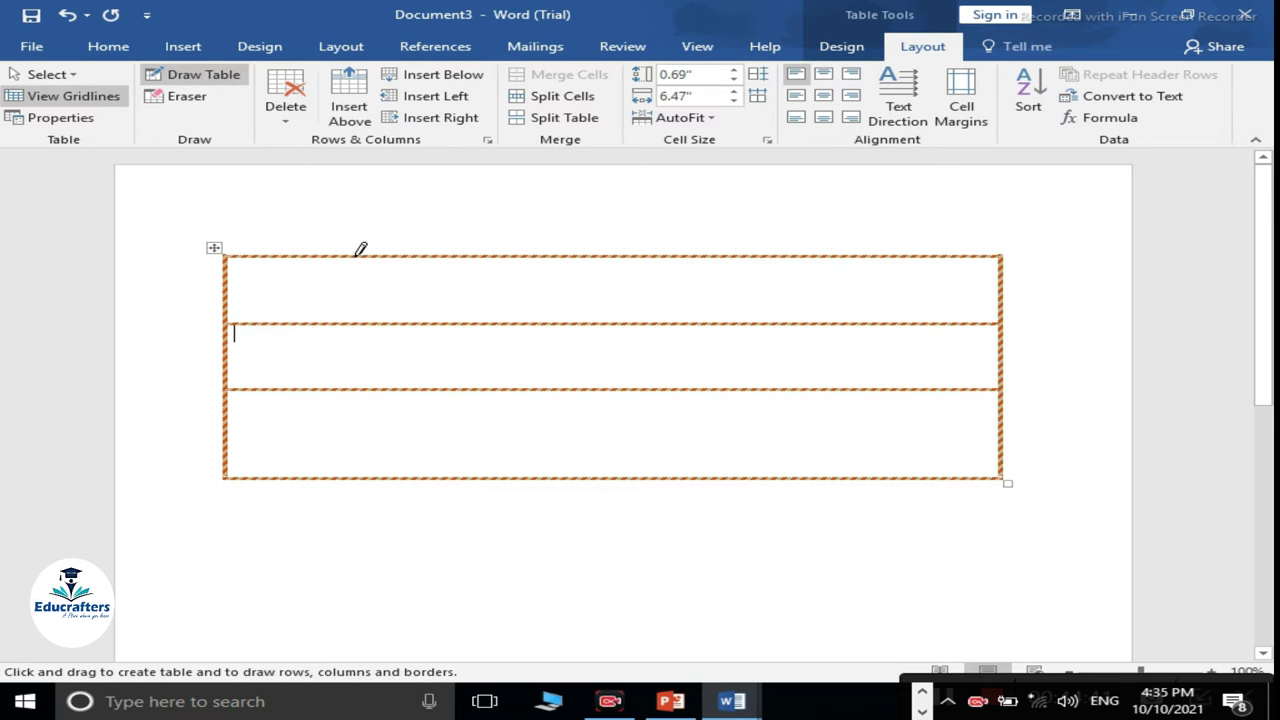
drag(359, 256, 362, 476)
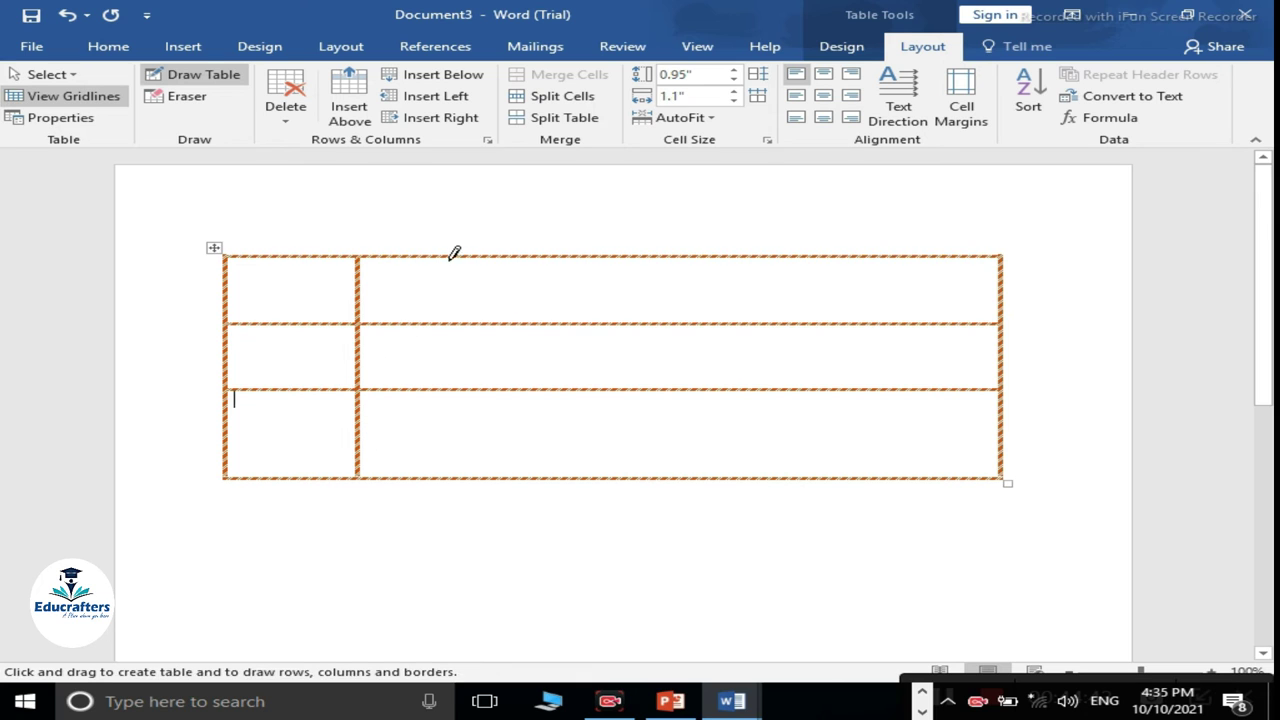
drag(455, 250, 461, 440)
drag(543, 250, 543, 466)
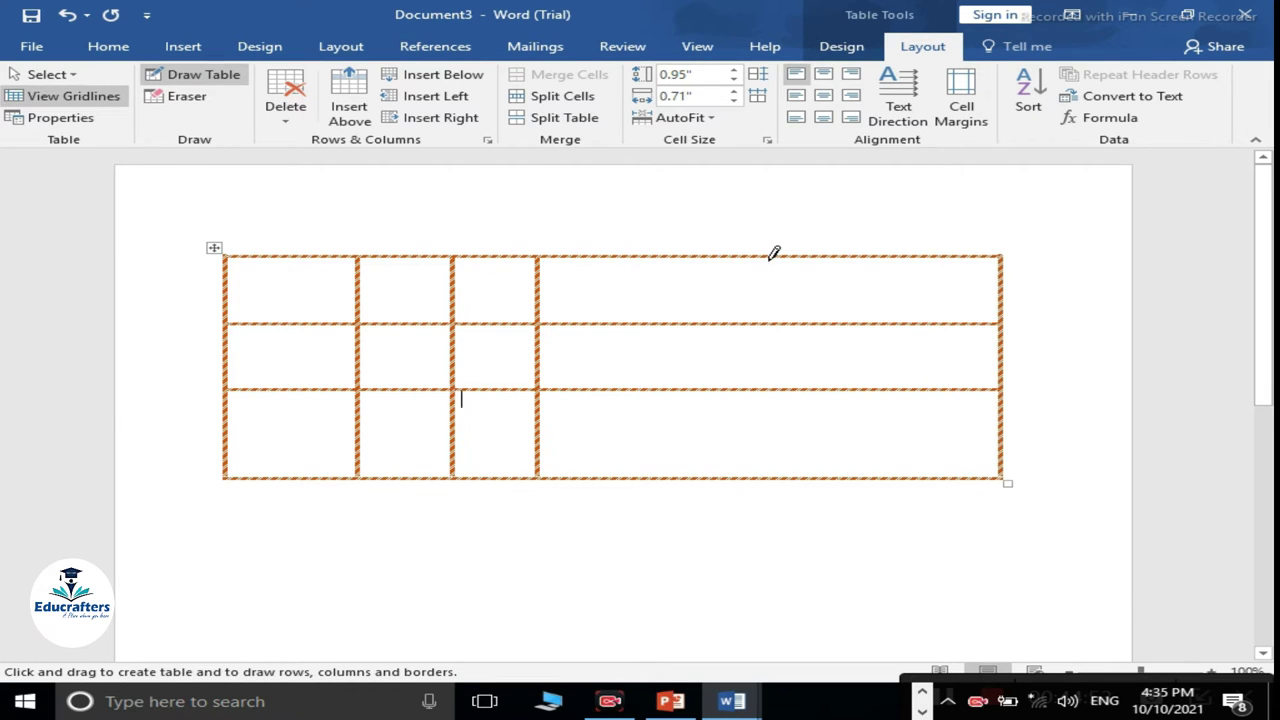
drag(776, 252, 770, 460)
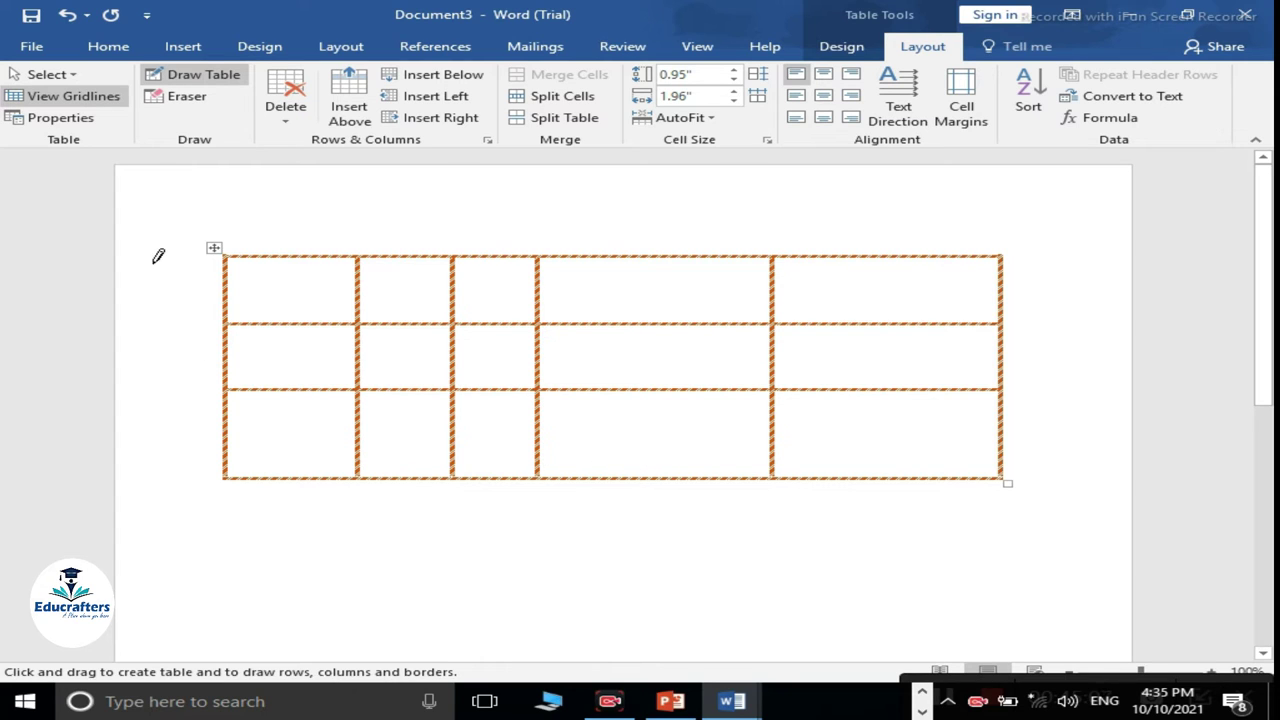
Embed an Excel spreadsheet from the Table menu, dismiss the activation prompt, then undo the insertion
click(183, 46)
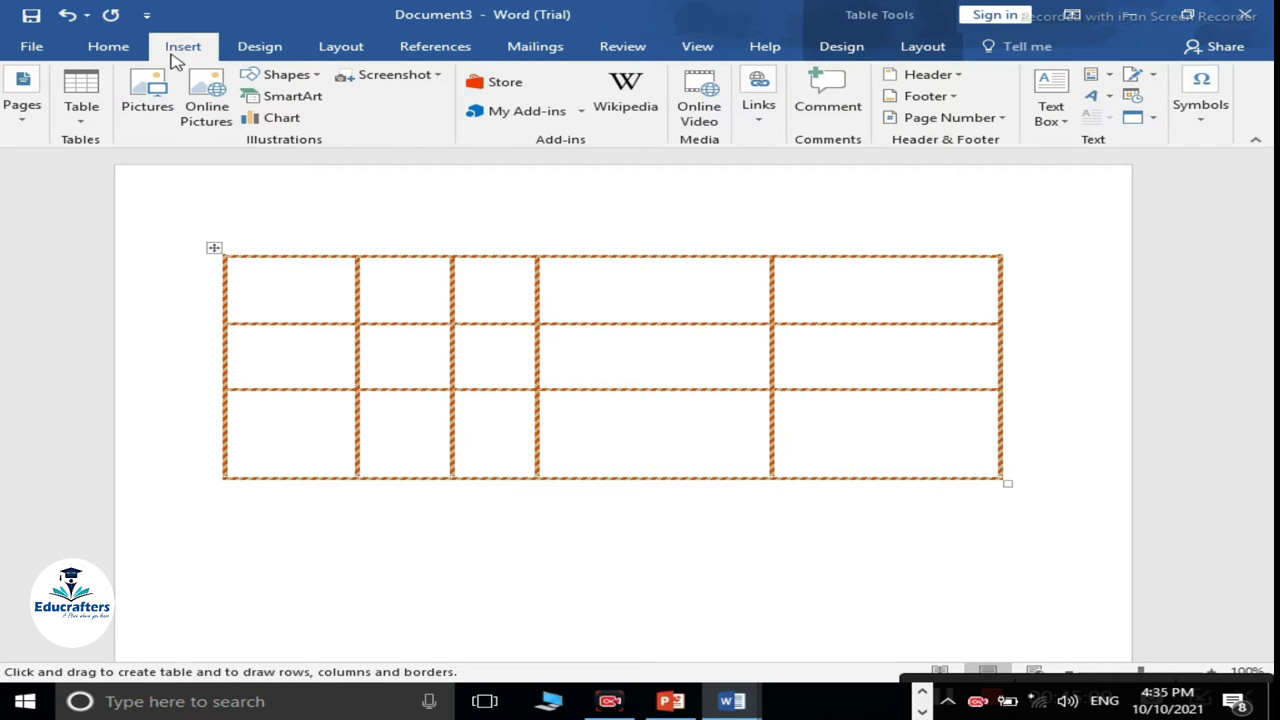
click(84, 114)
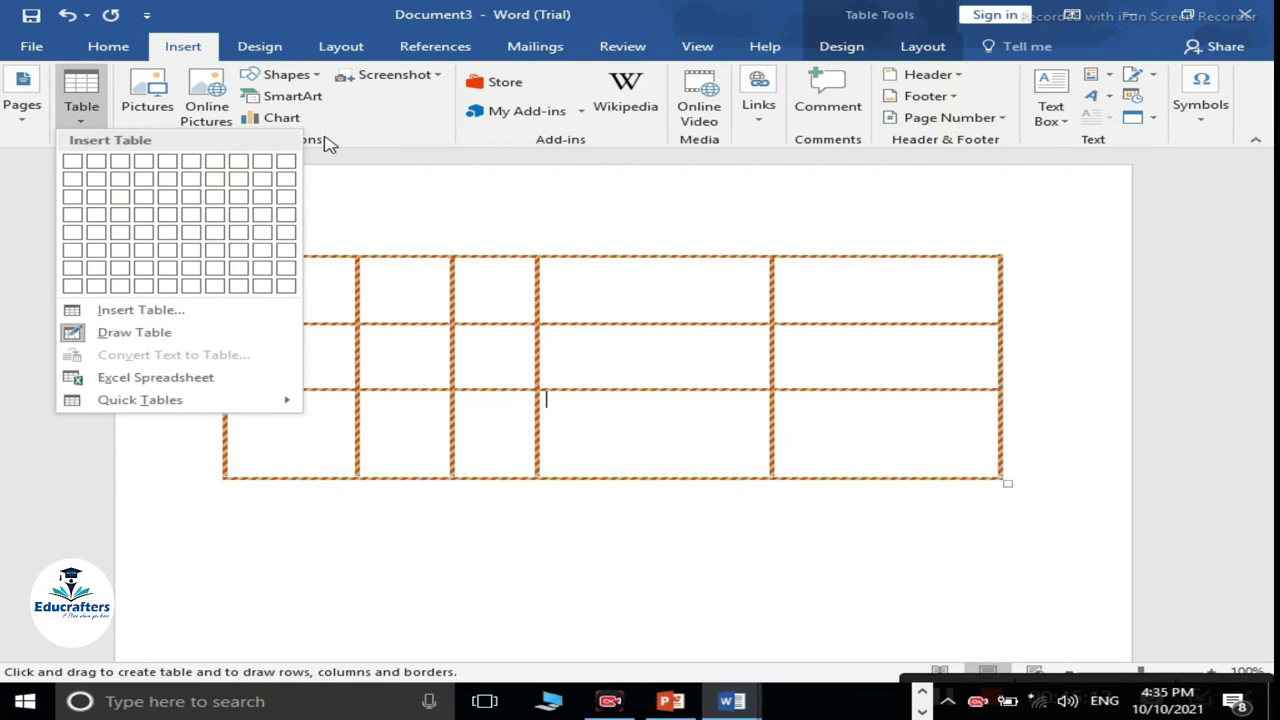
click(211, 377)
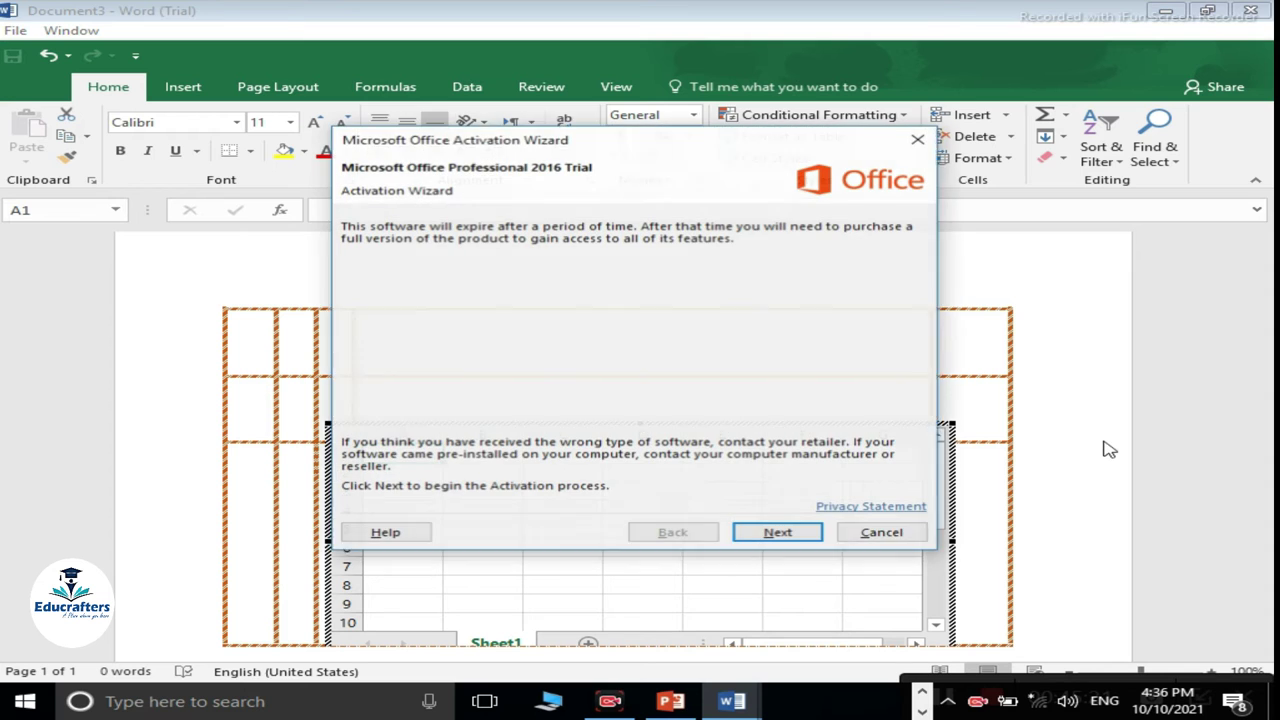
click(883, 533)
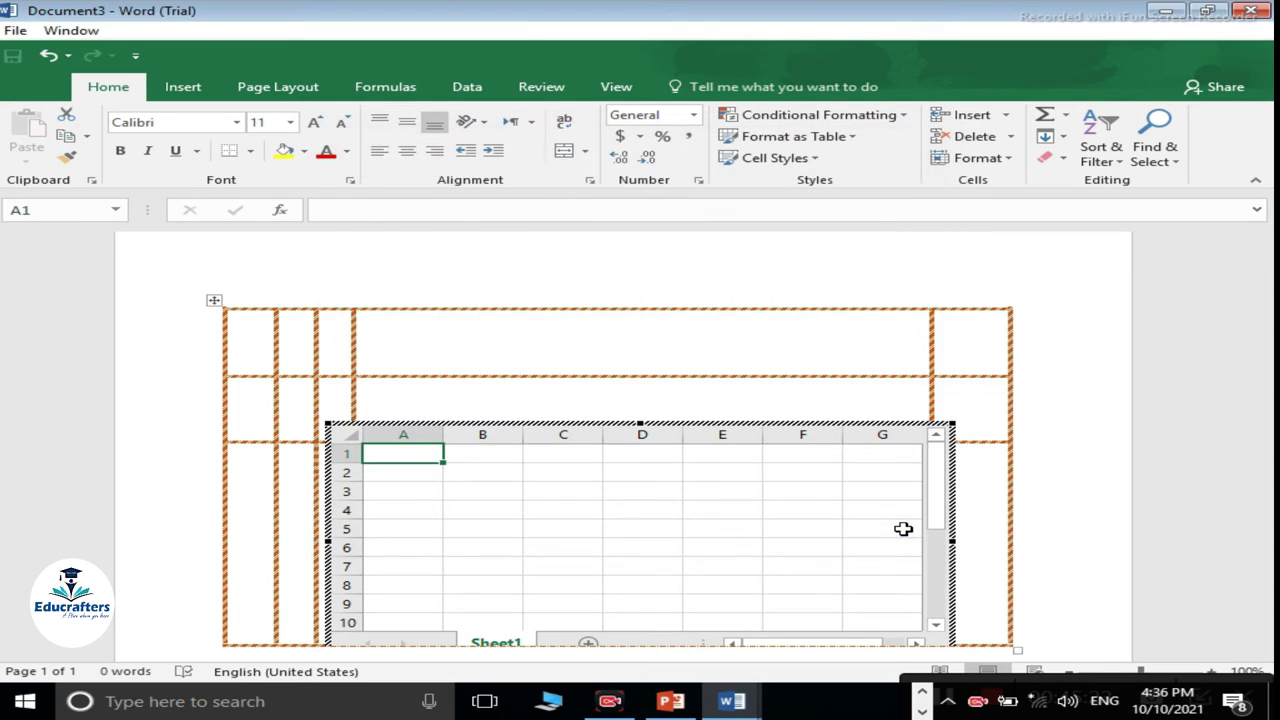
click(1114, 427)
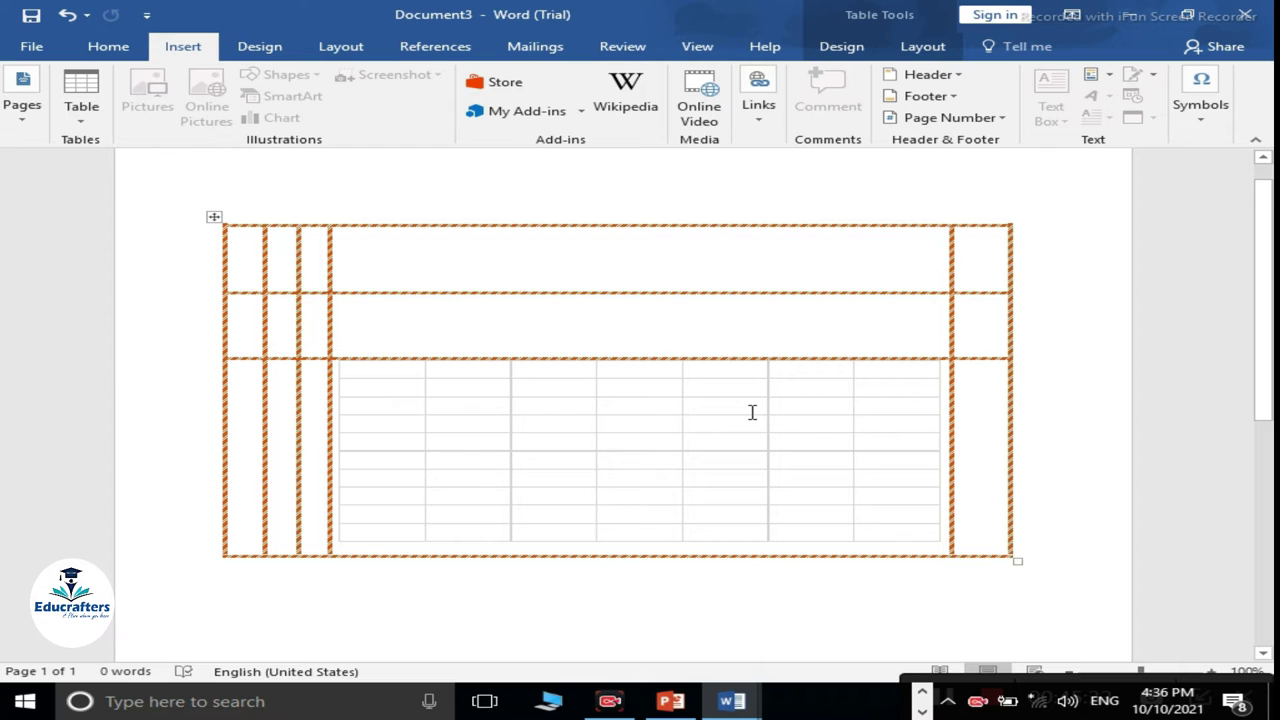
key(ctrl+z)
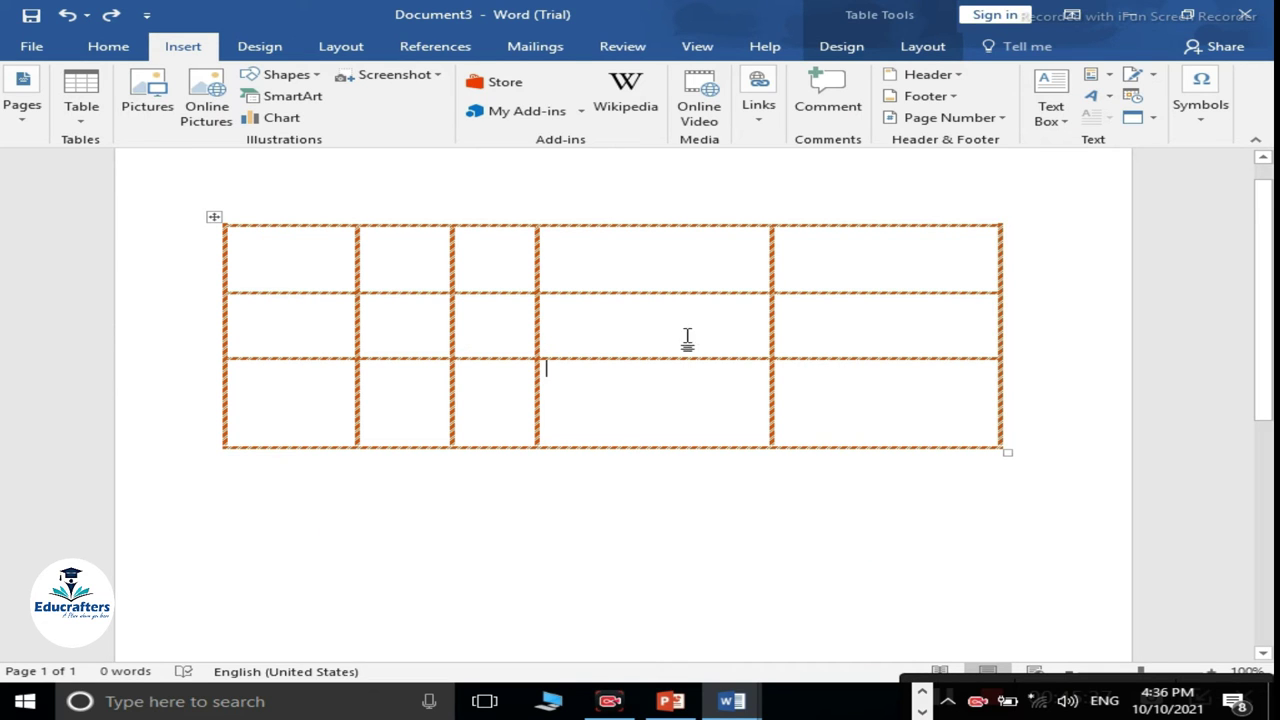
Reopen and close the Table menu without choosing anything, then select the whole table
click(80, 120)
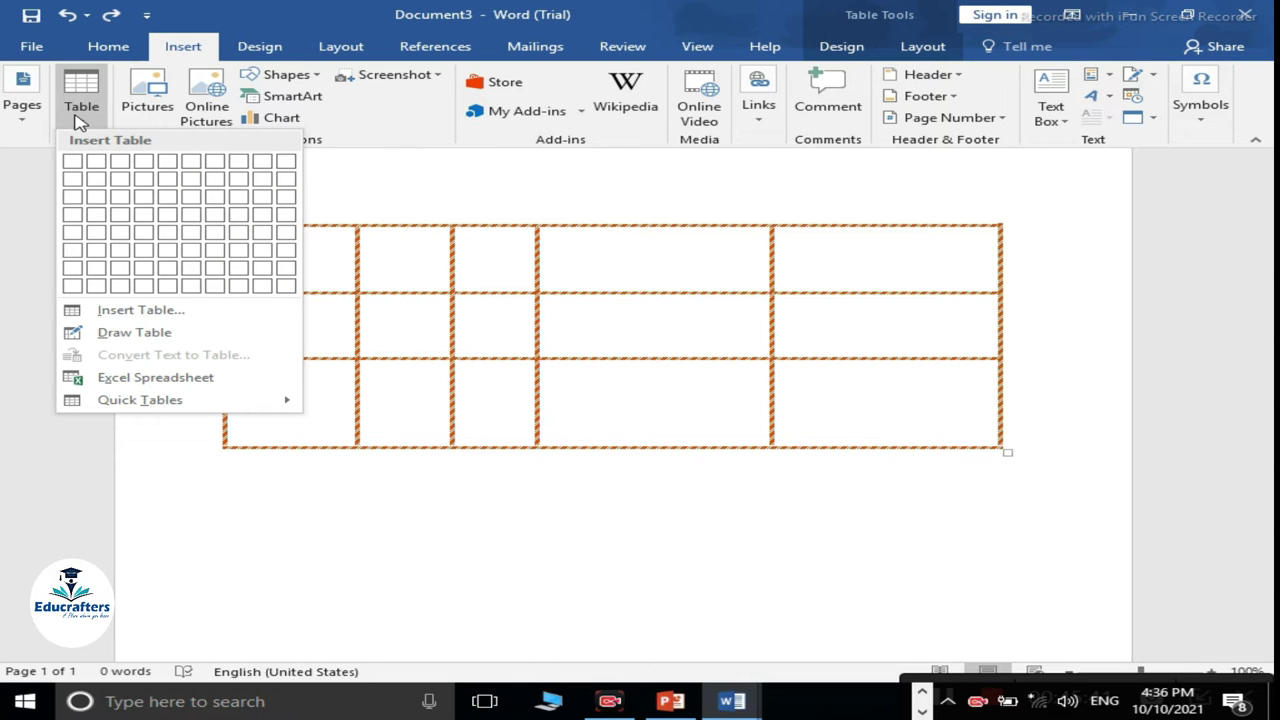
click(170, 487)
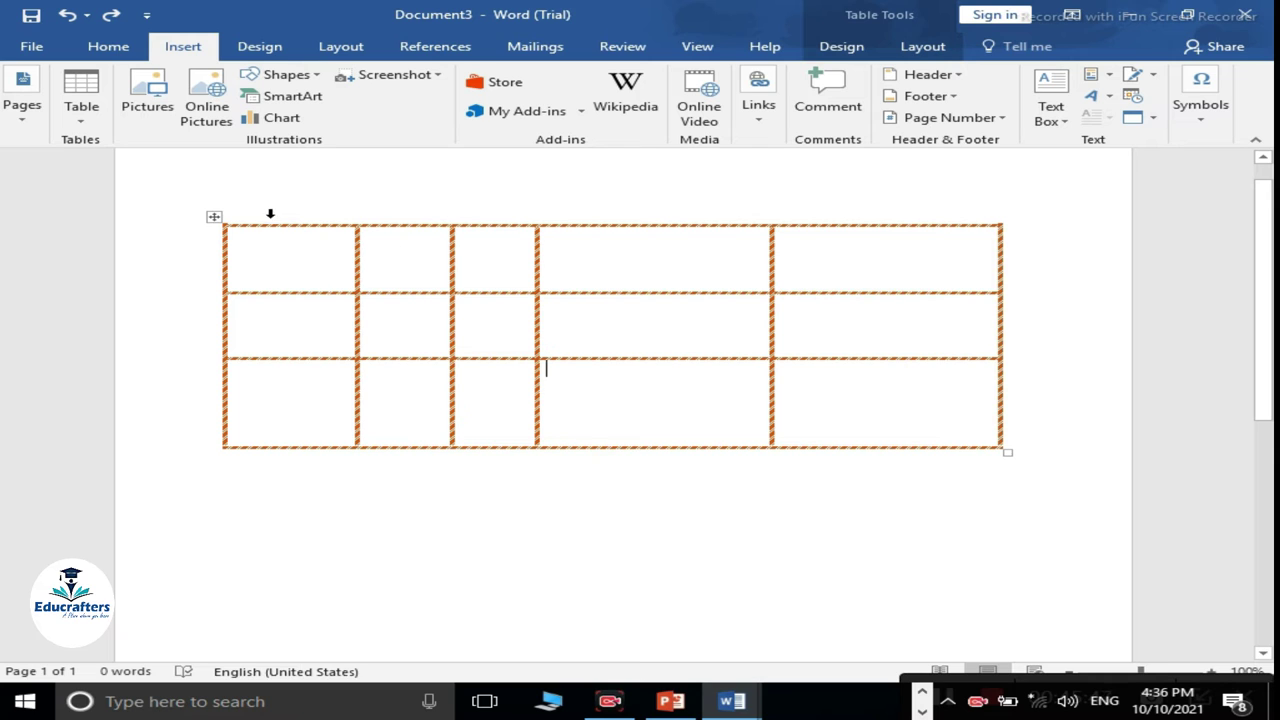
click(214, 220)
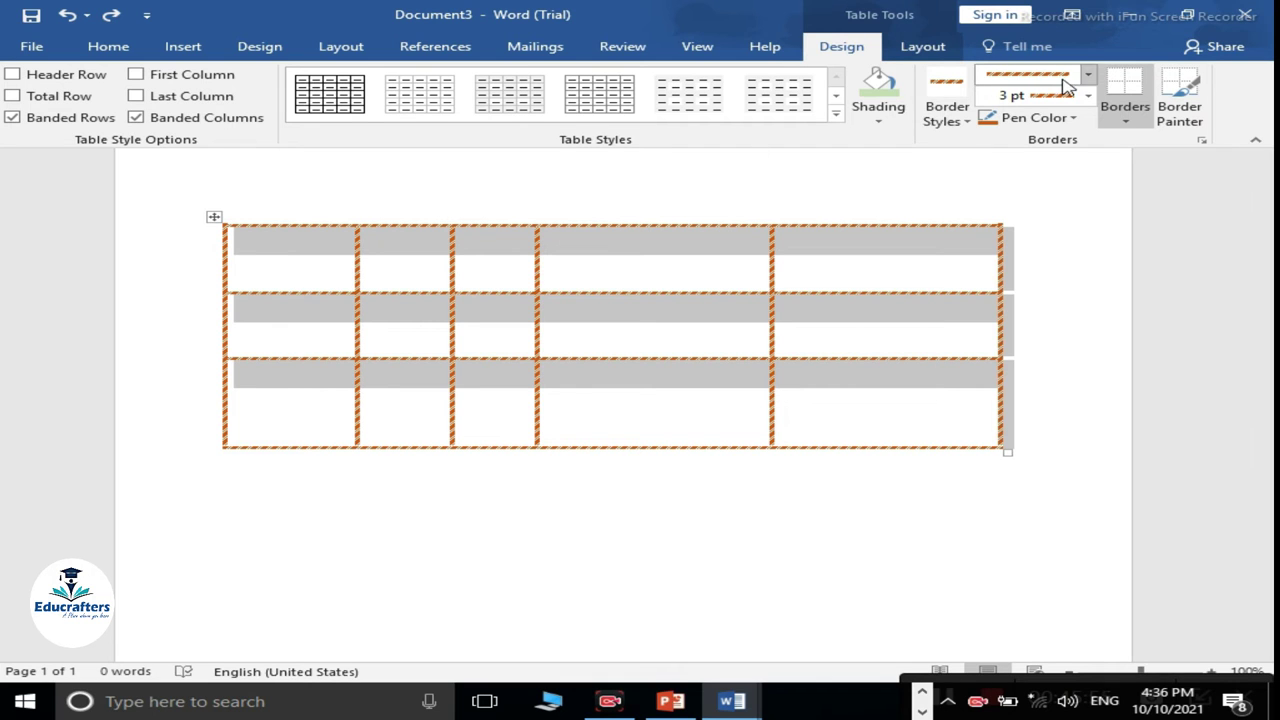
Set the border pen to a black dash-dot line style
click(1086, 82)
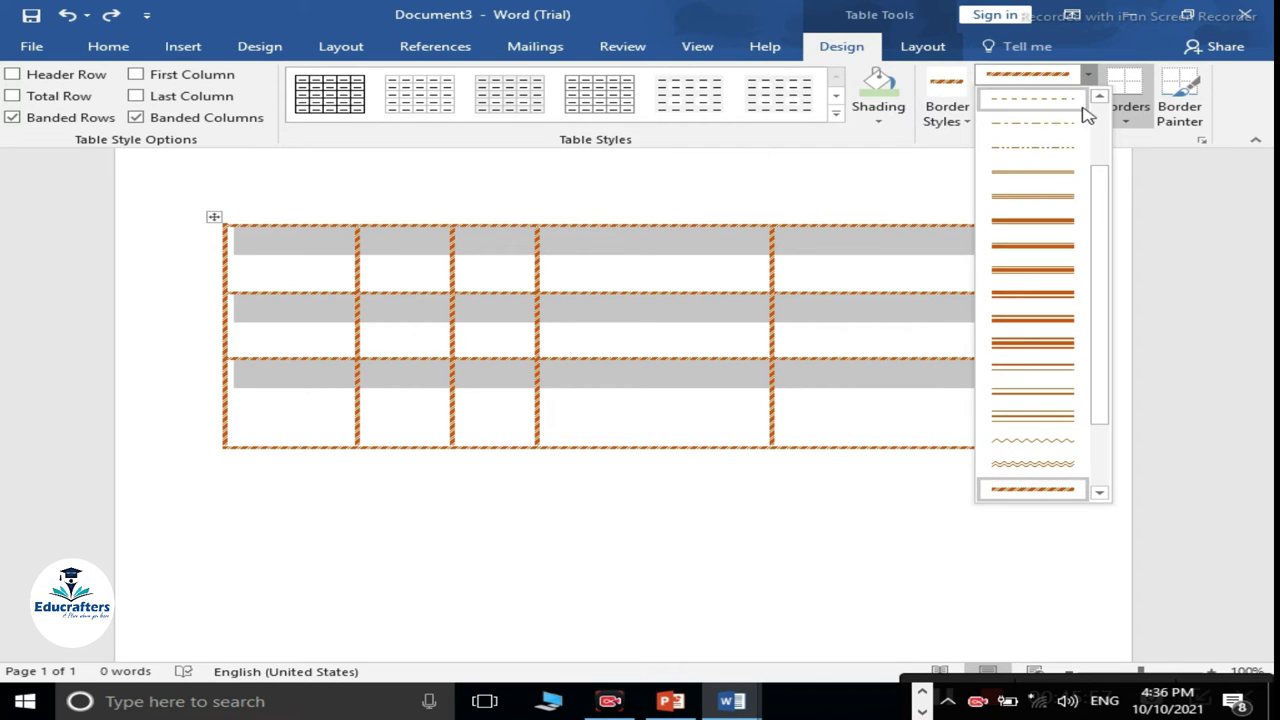
click(1066, 125)
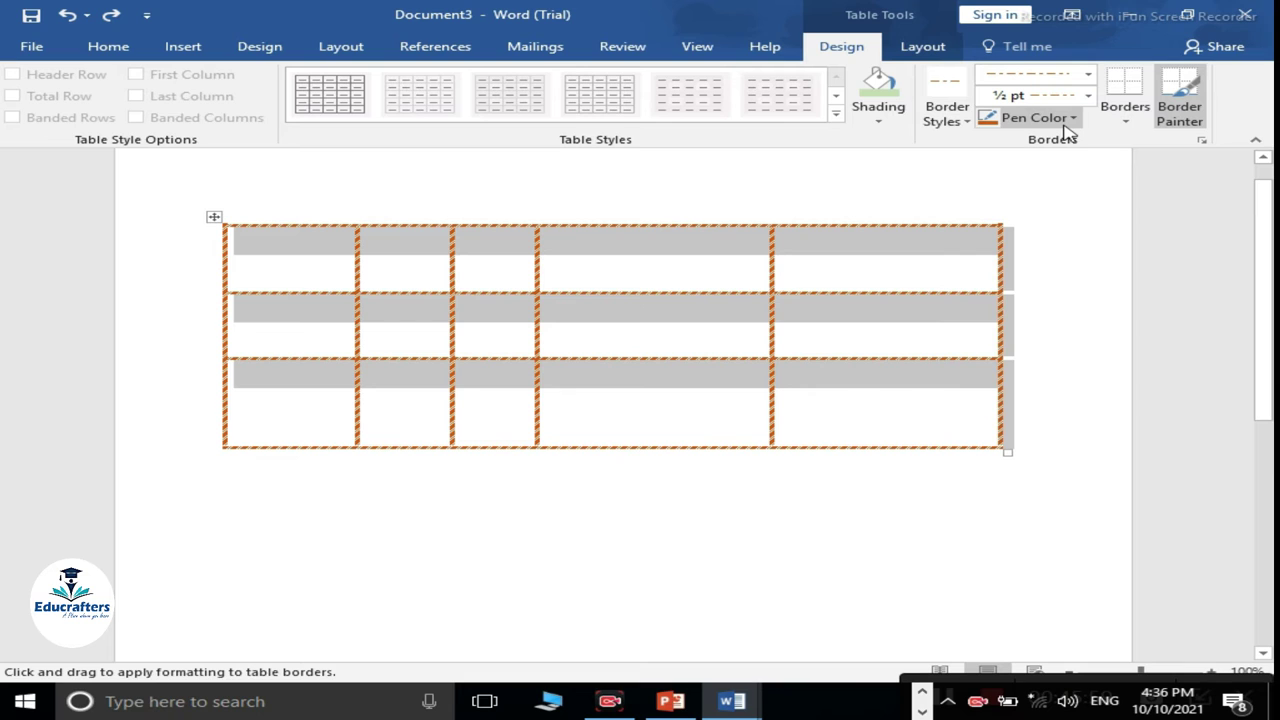
click(1046, 120)
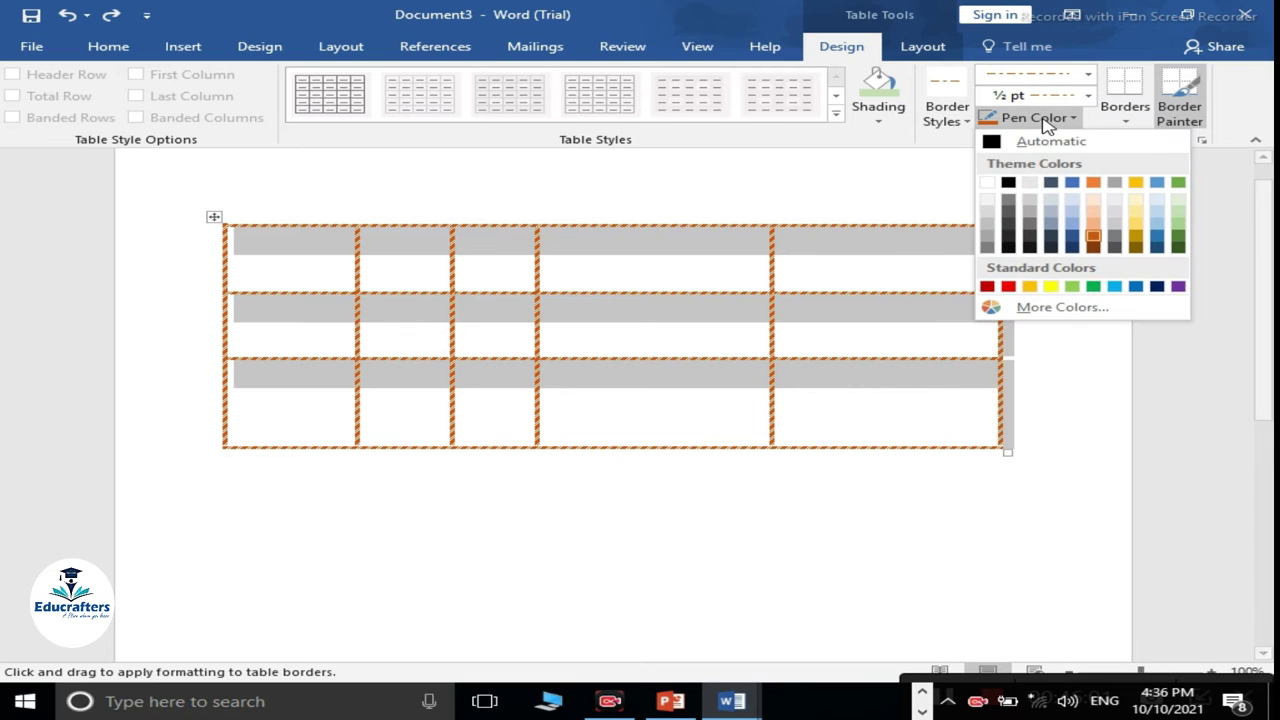
click(1009, 183)
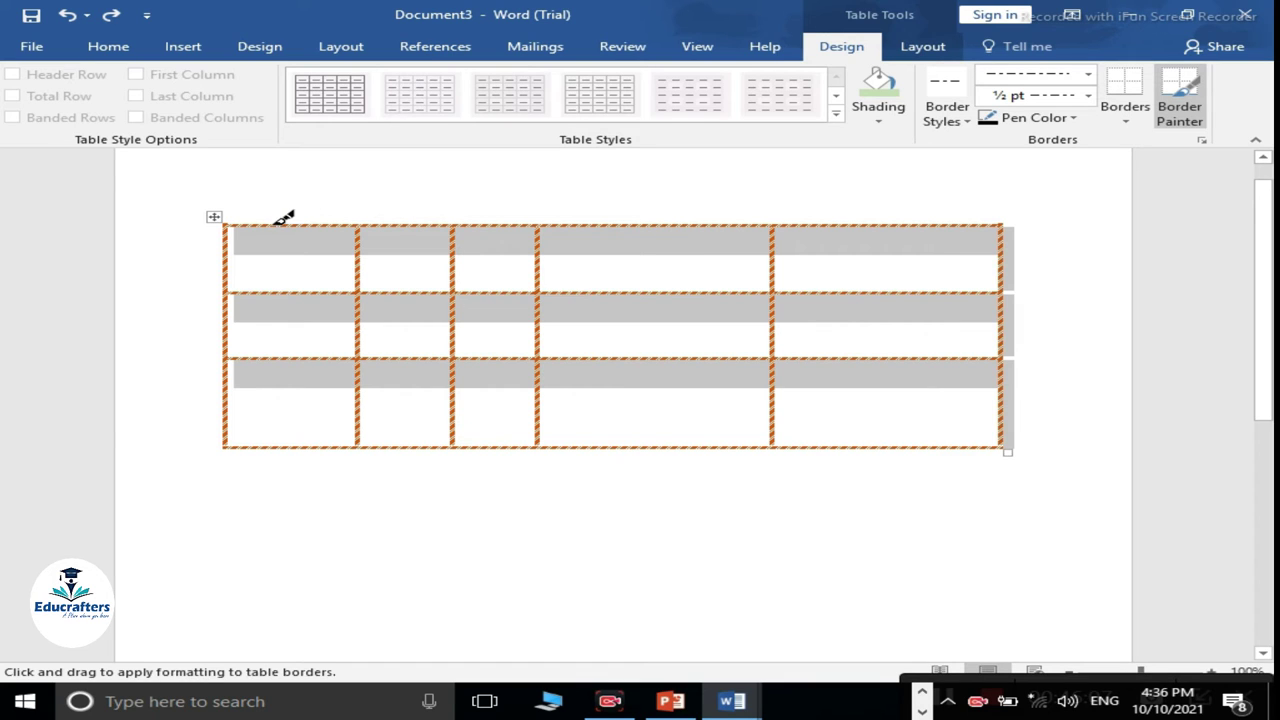
Repaint the top borders of the first four cells as black dash-dot lines
drag(266, 224, 372, 224)
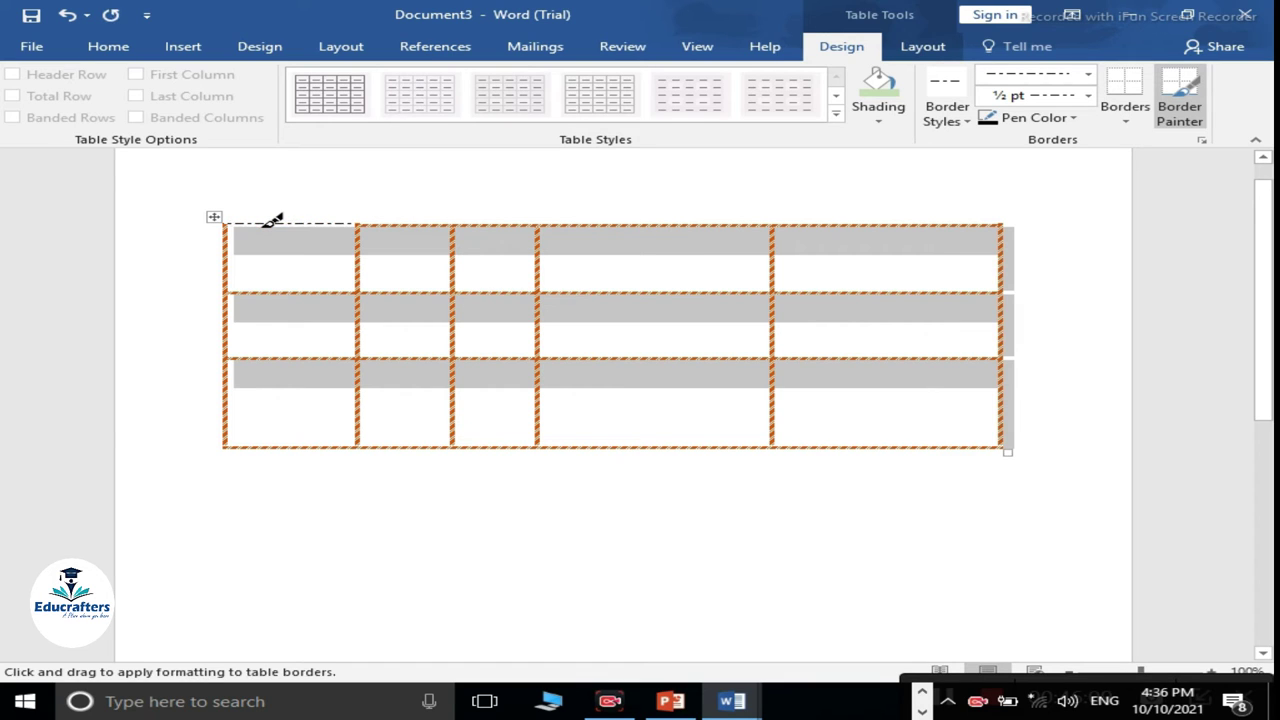
click(373, 224)
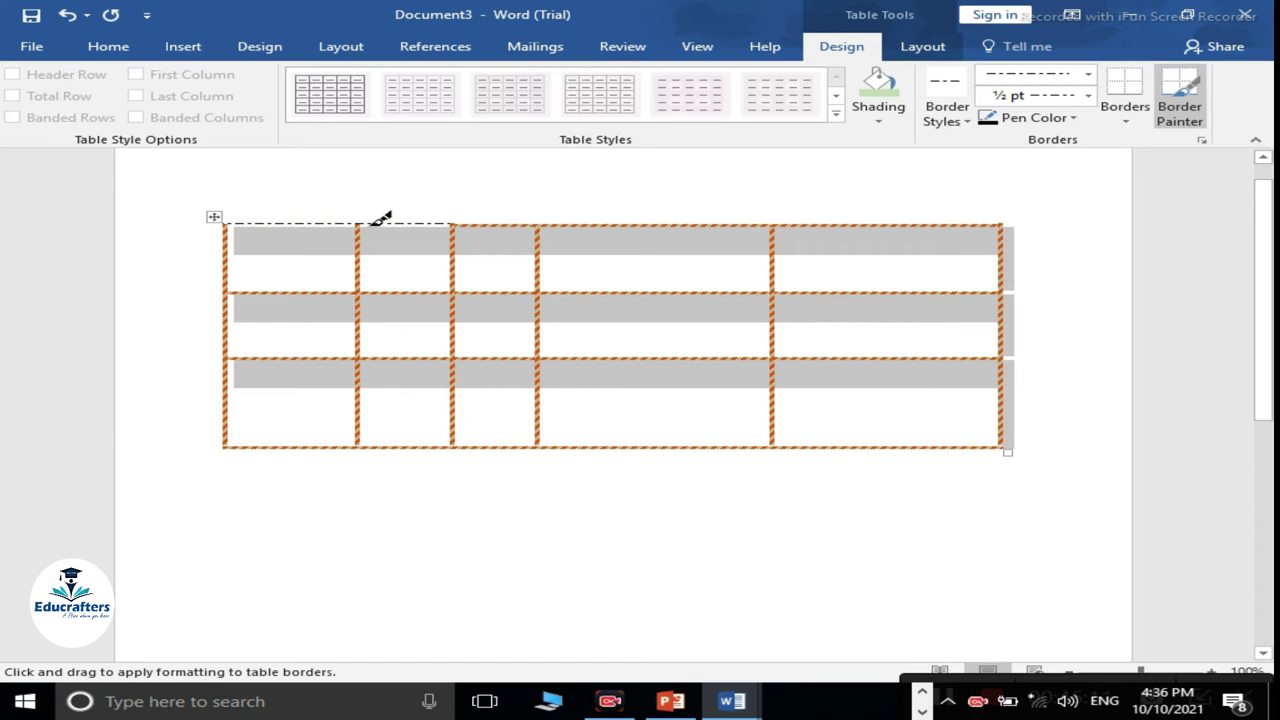
click(482, 224)
click(568, 224)
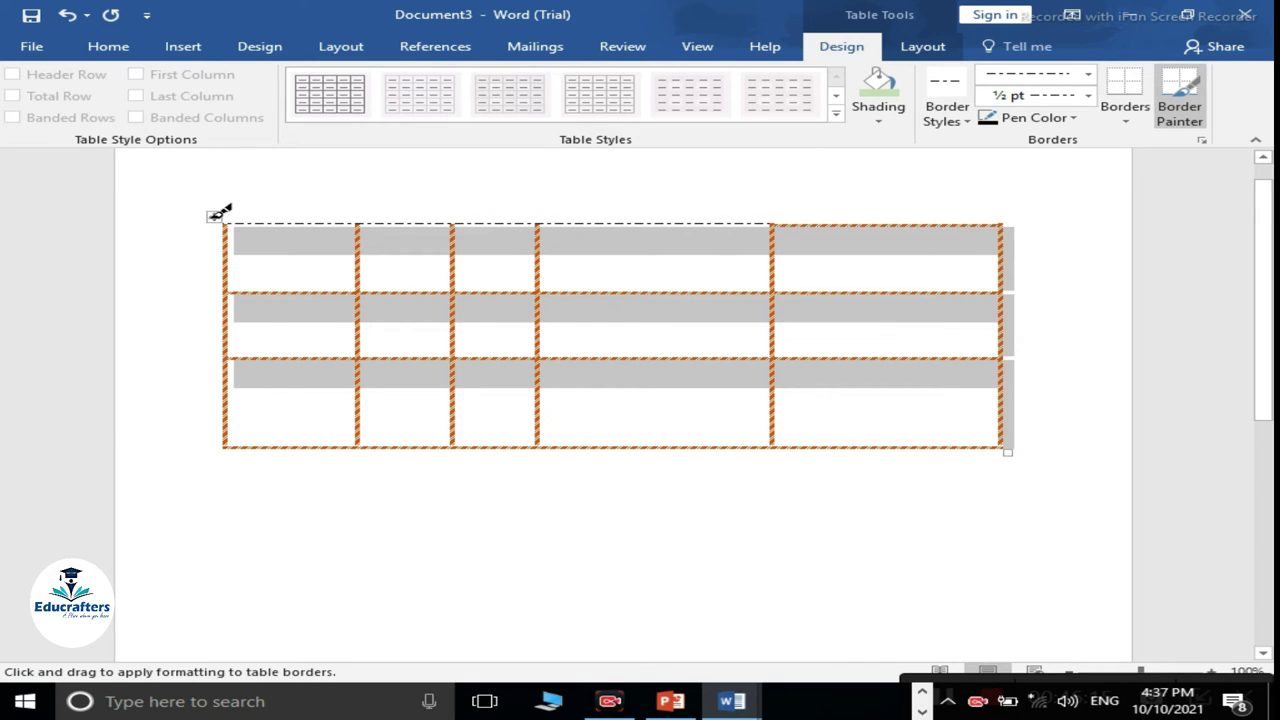
key(Escape)
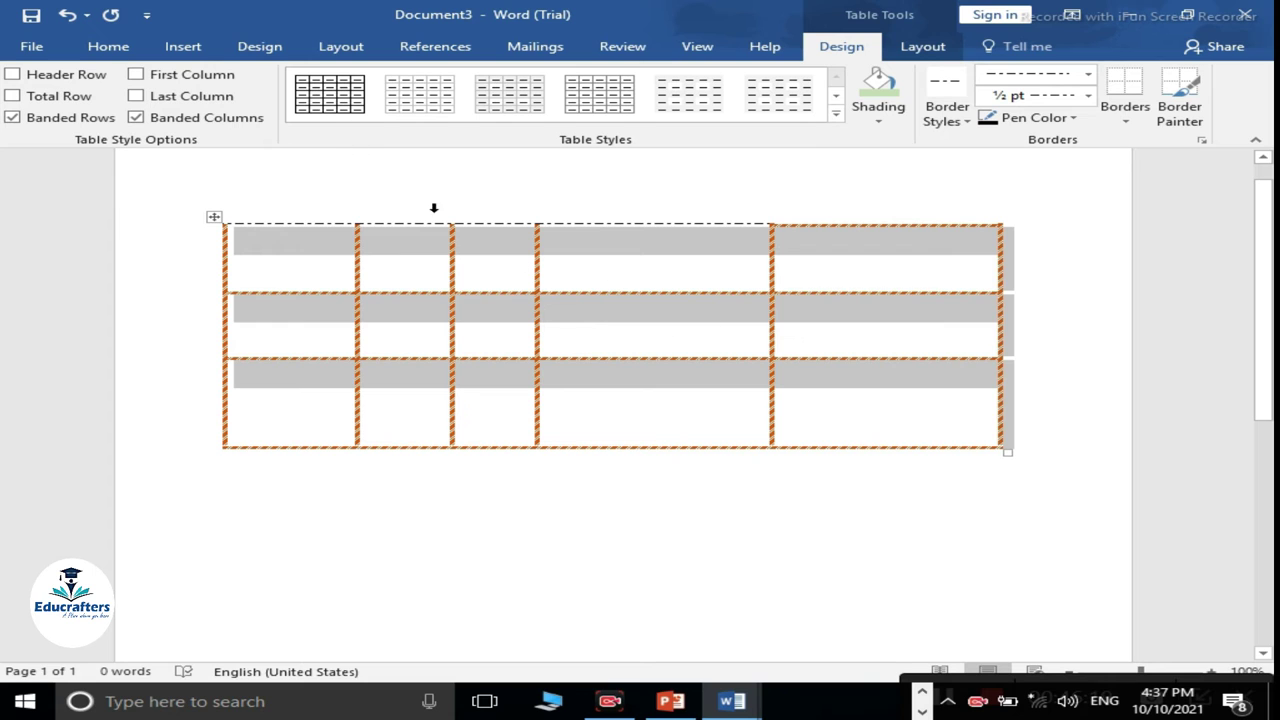
Apply the grey Grid Table style and shade all cells Blue, Accent 5, Lighter 40%
click(328, 106)
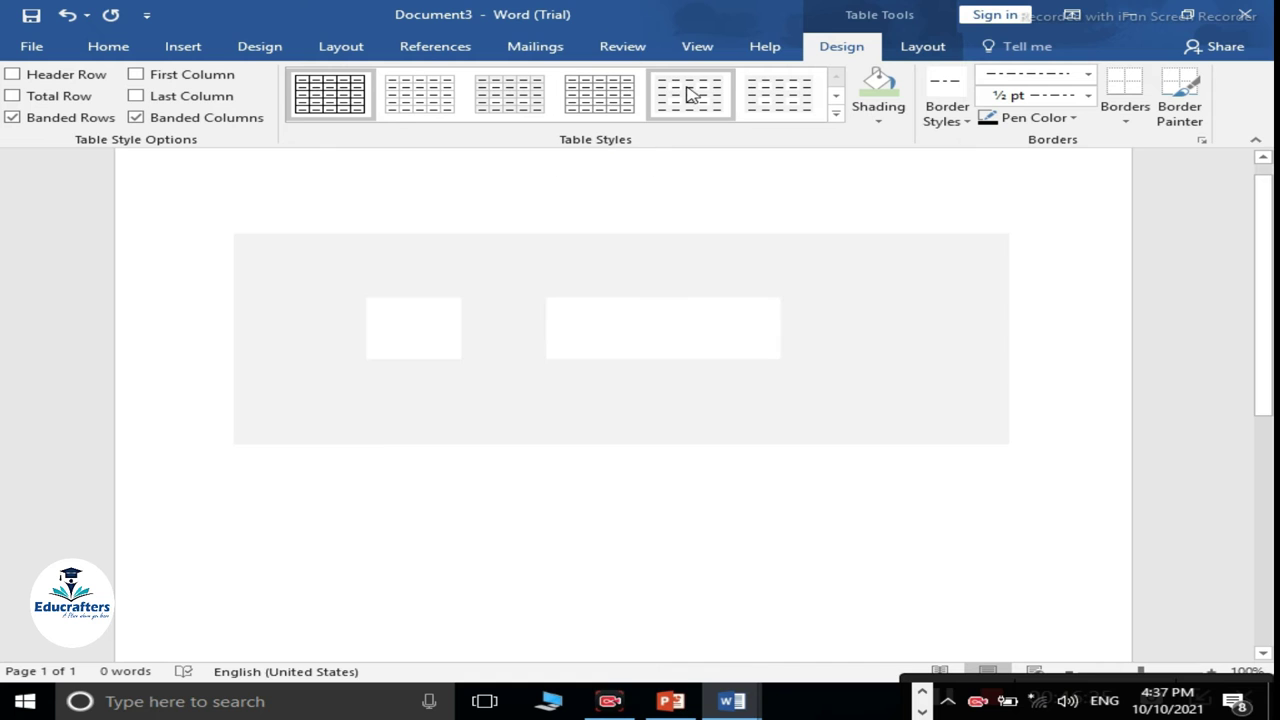
click(837, 118)
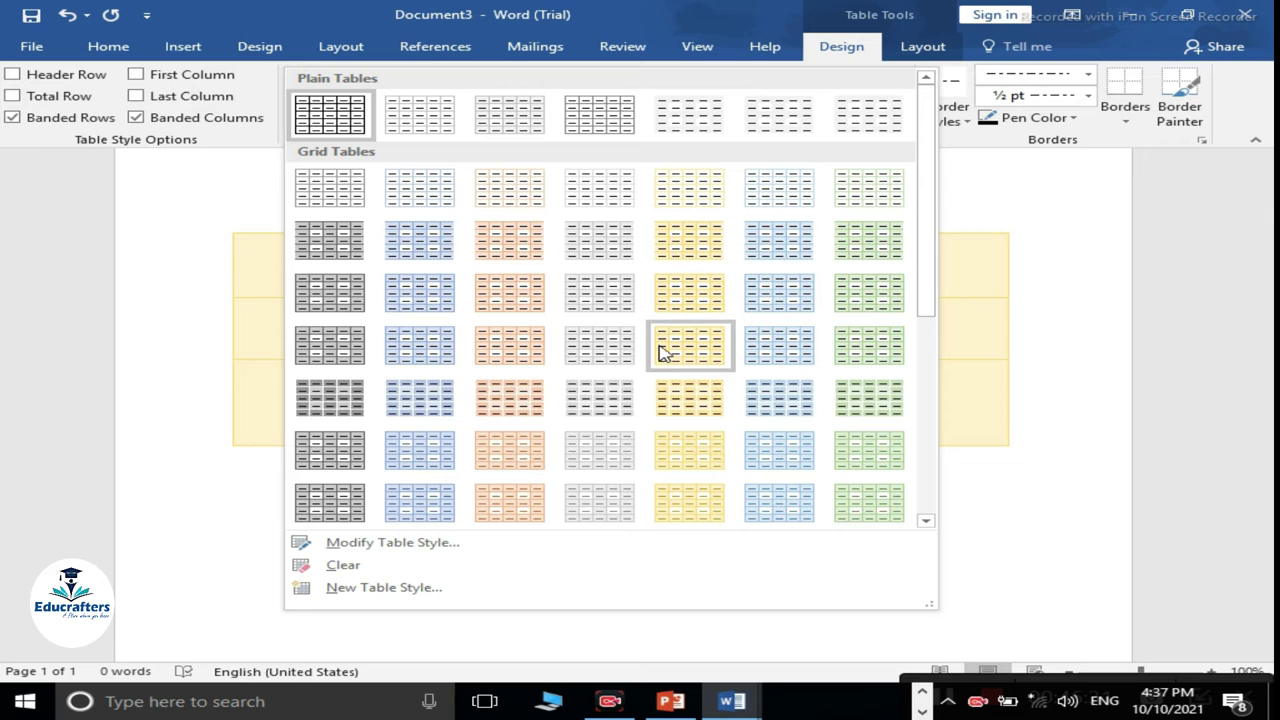
click(607, 403)
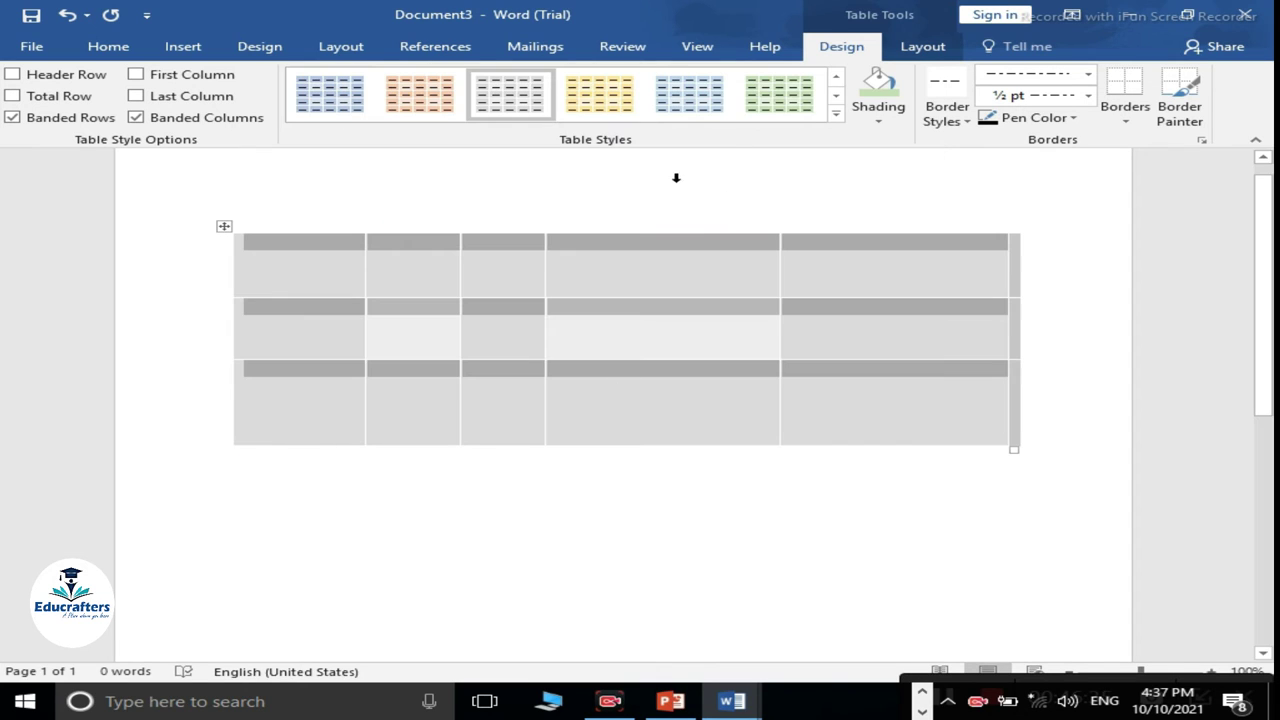
click(878, 110)
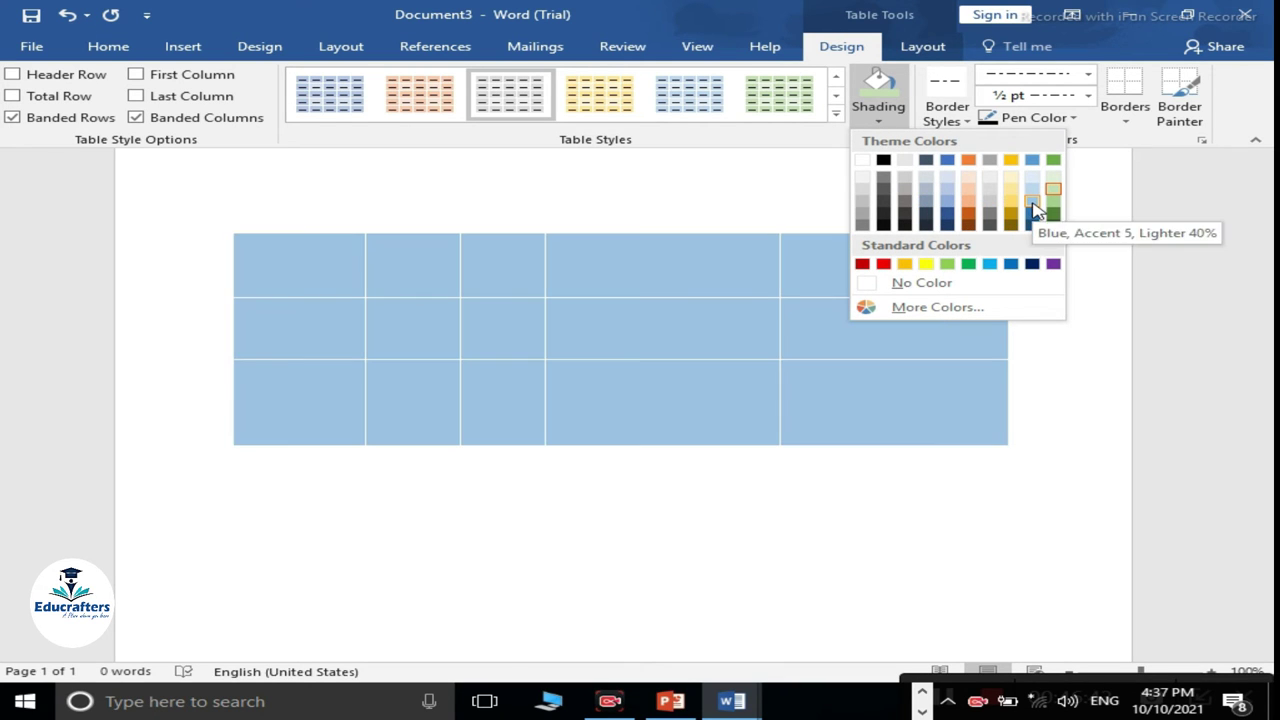
click(948, 205)
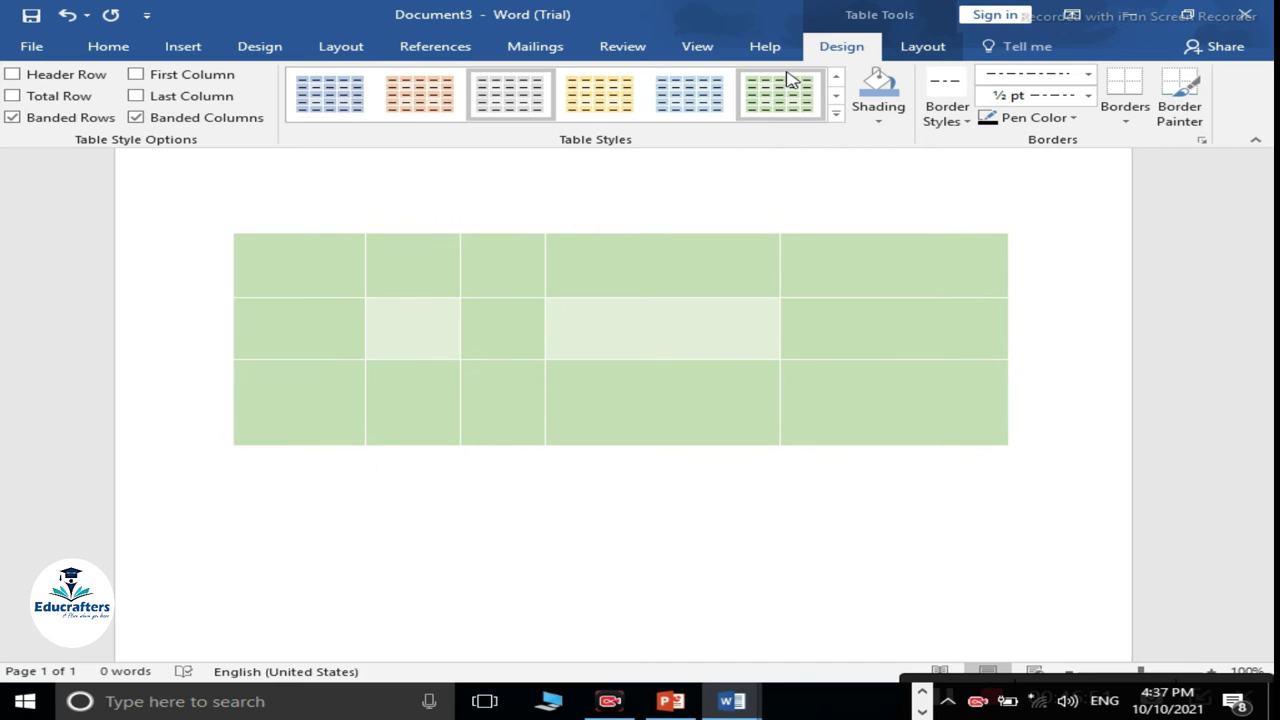
Paint the table's outer edges with the 1½ pt orange theme border style
click(948, 115)
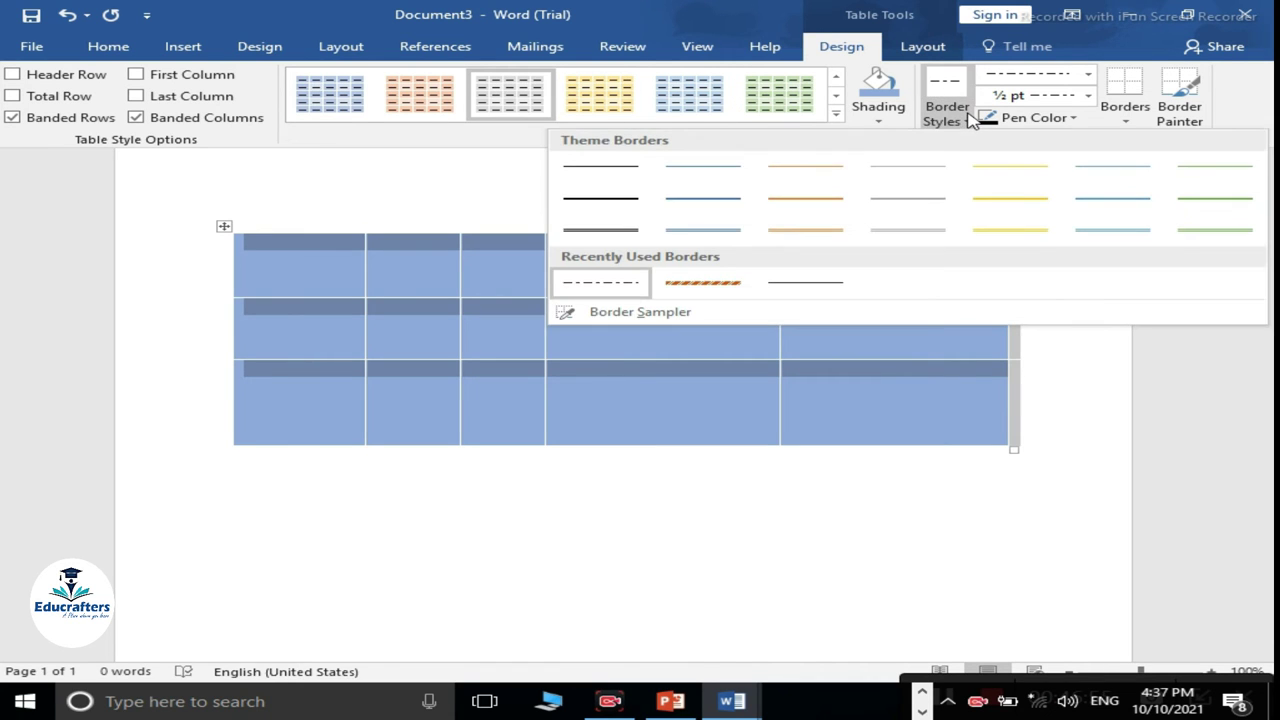
click(808, 204)
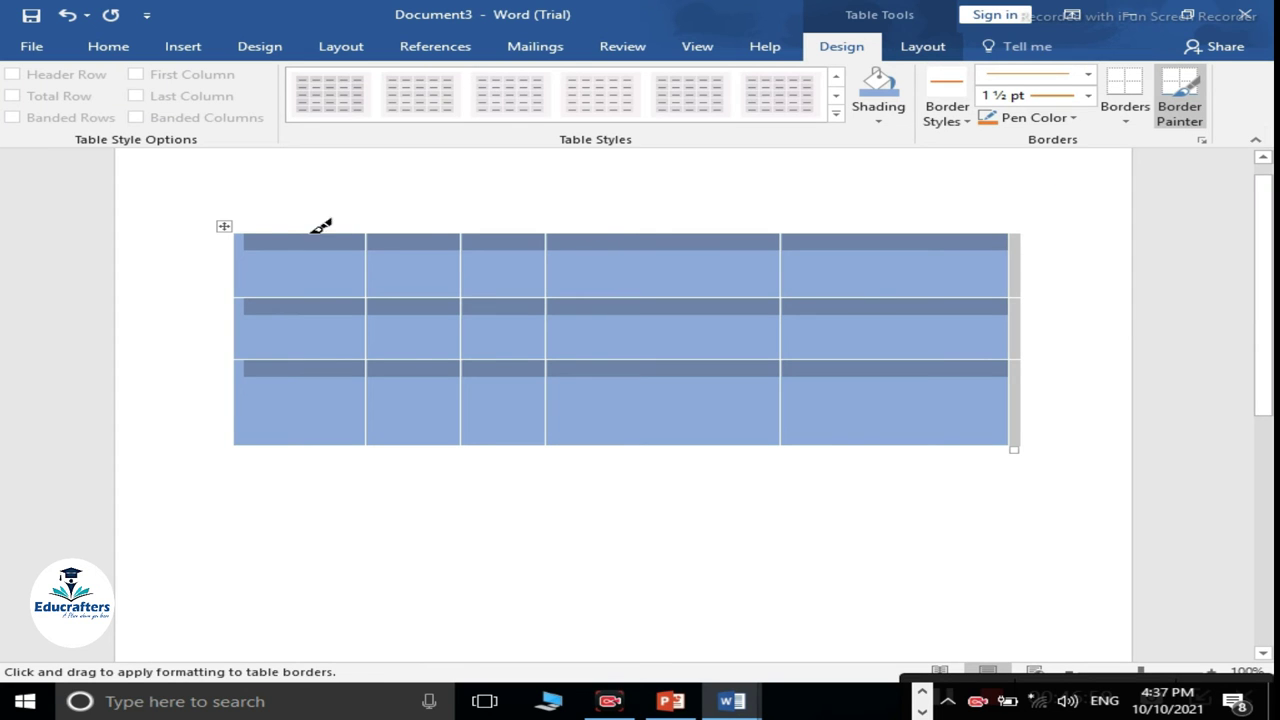
drag(286, 228, 988, 232)
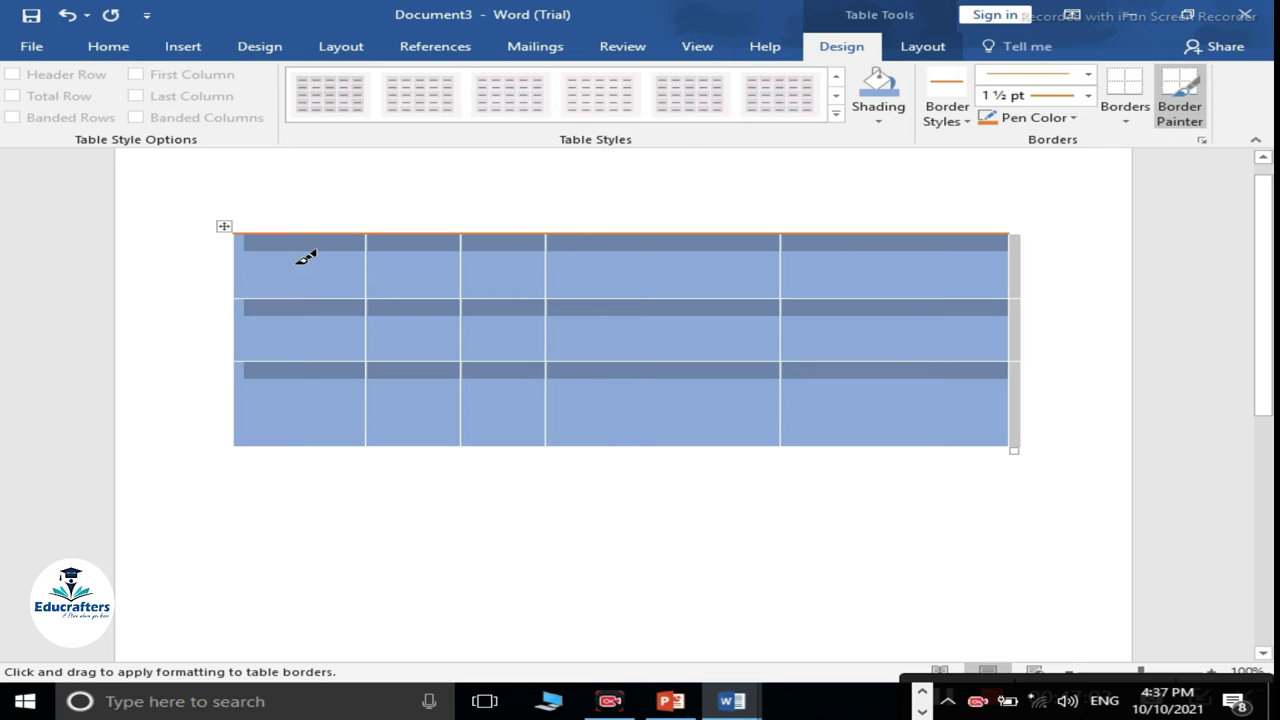
mouse_move(250, 231)
mouse_down()
mouse_move(247, 429)
mouse_move(936, 416)
mouse_move(1022, 440)
mouse_move(1008, 234)
mouse_up()
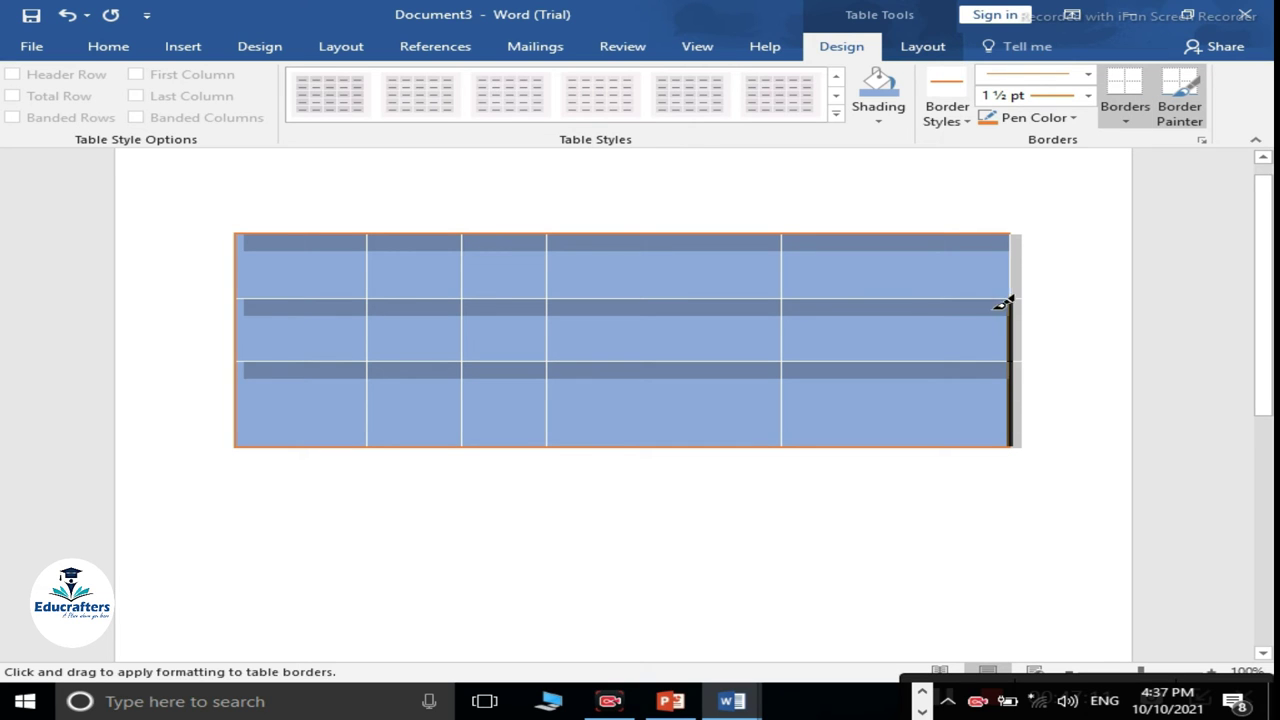
key(Escape)
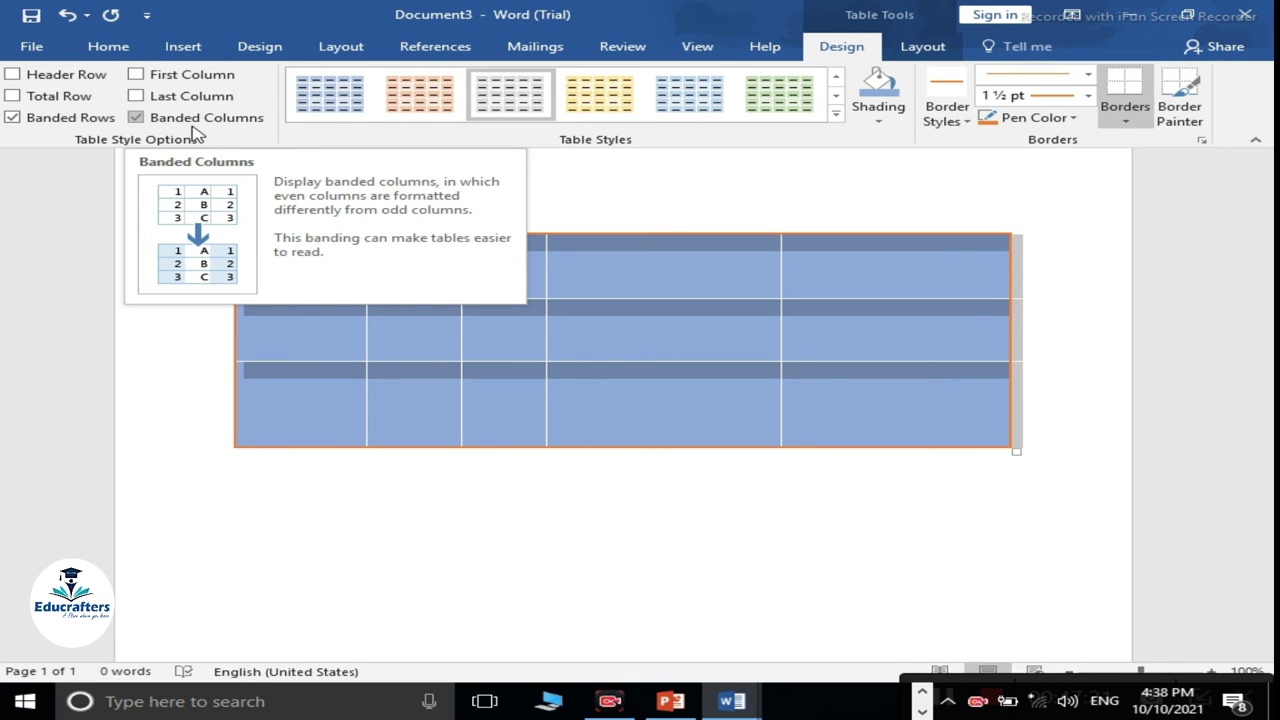
Type the headings S no, name, F name, qualification and Address across the top row
click(306, 347)
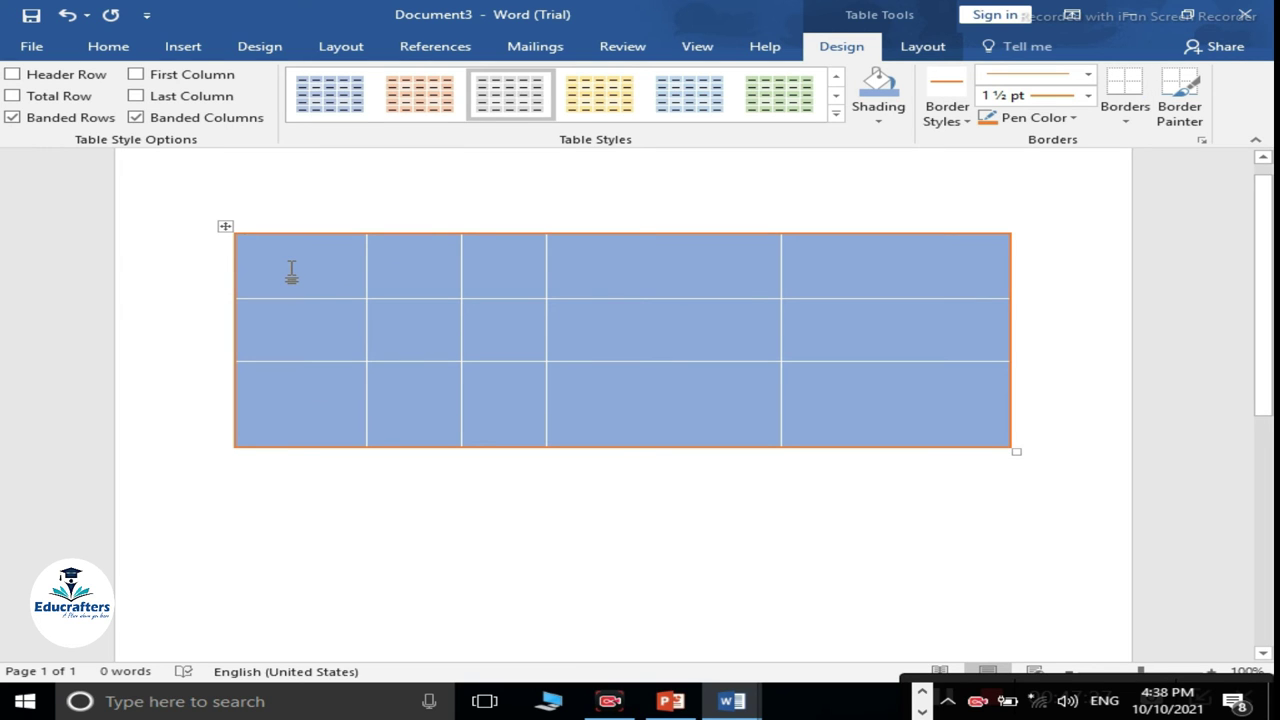
text(s)
text(m)
text(no)
text(ame)
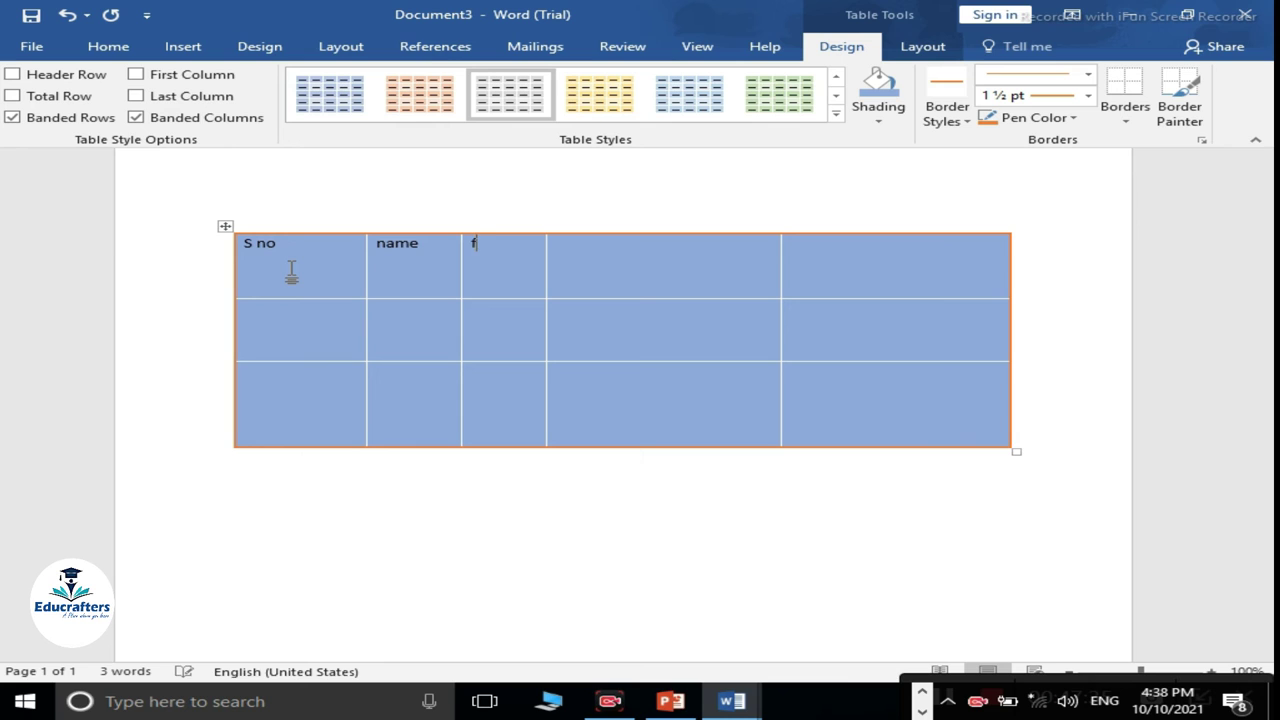
text(ame)
text(qualification)
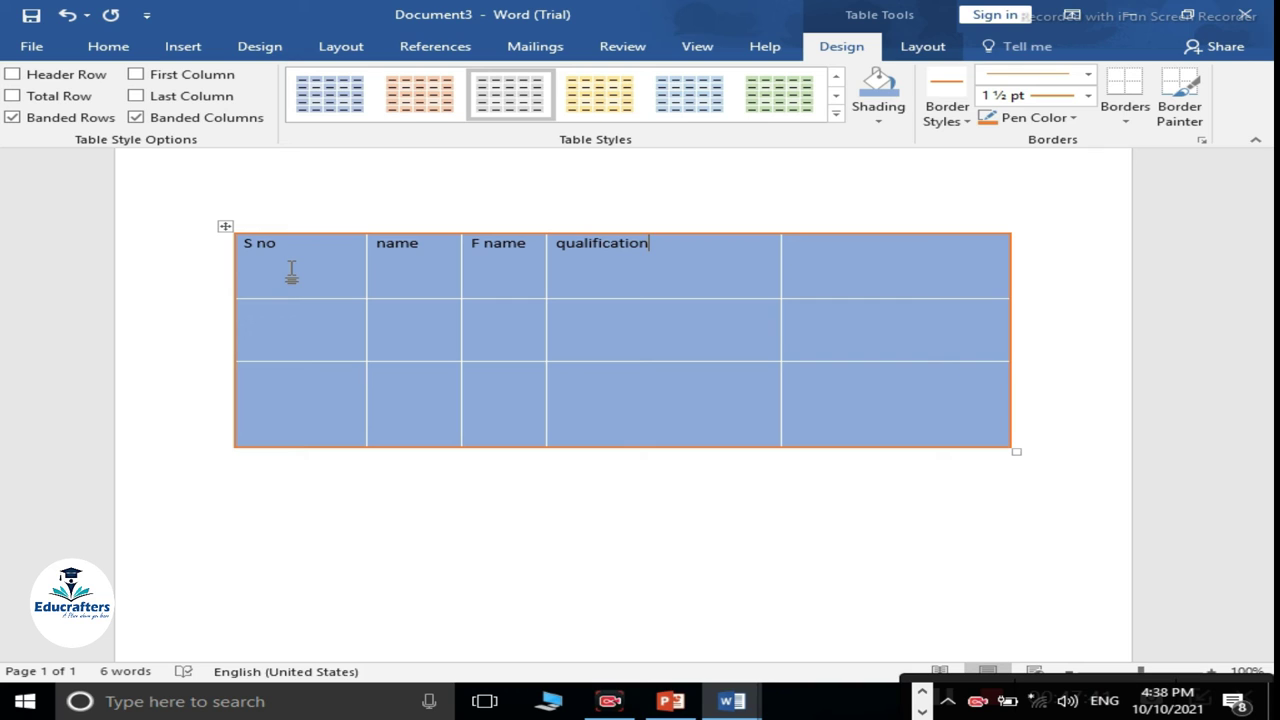
text(a)
key(Down)
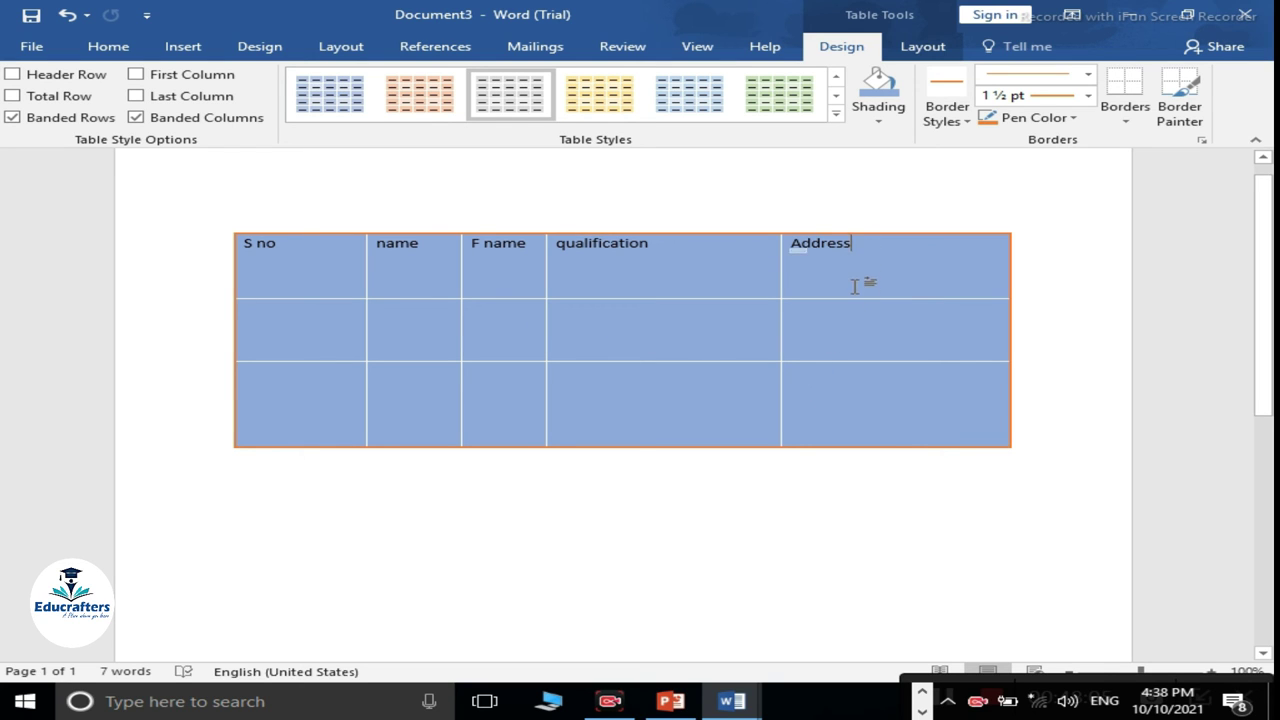
Delete the Address column
drag(850, 265, 850, 391)
right_click(850, 391)
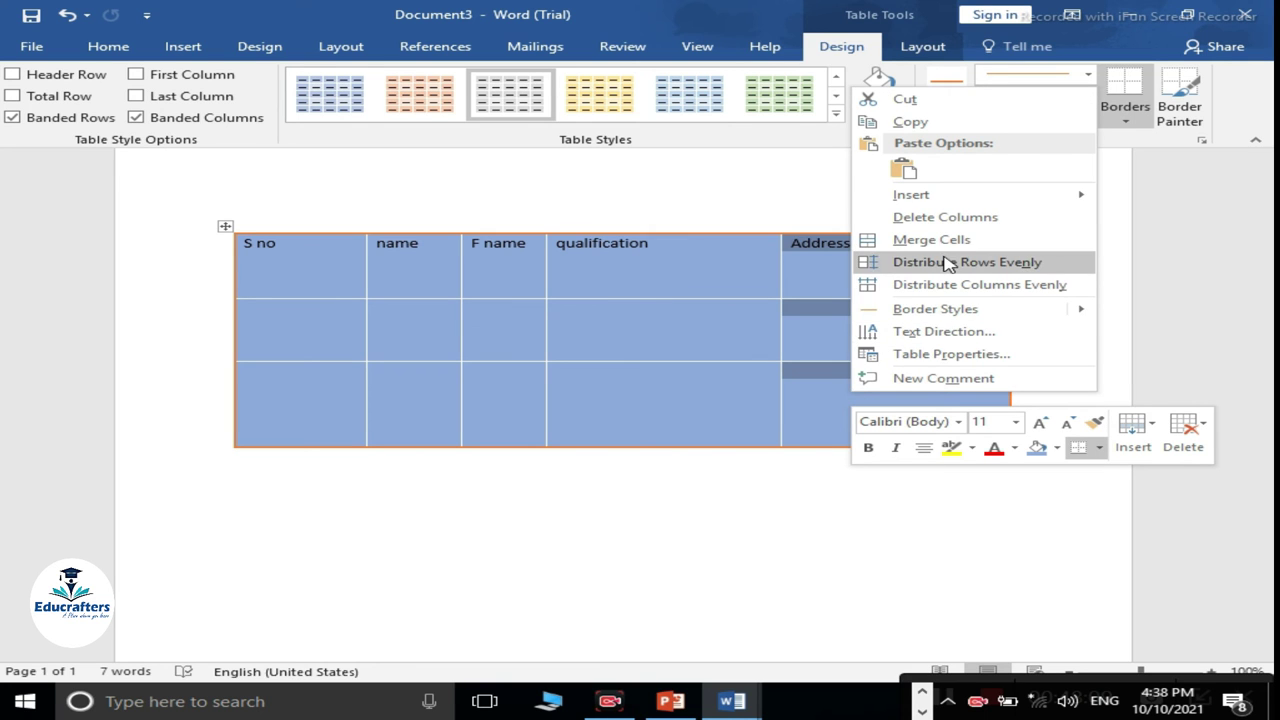
click(990, 218)
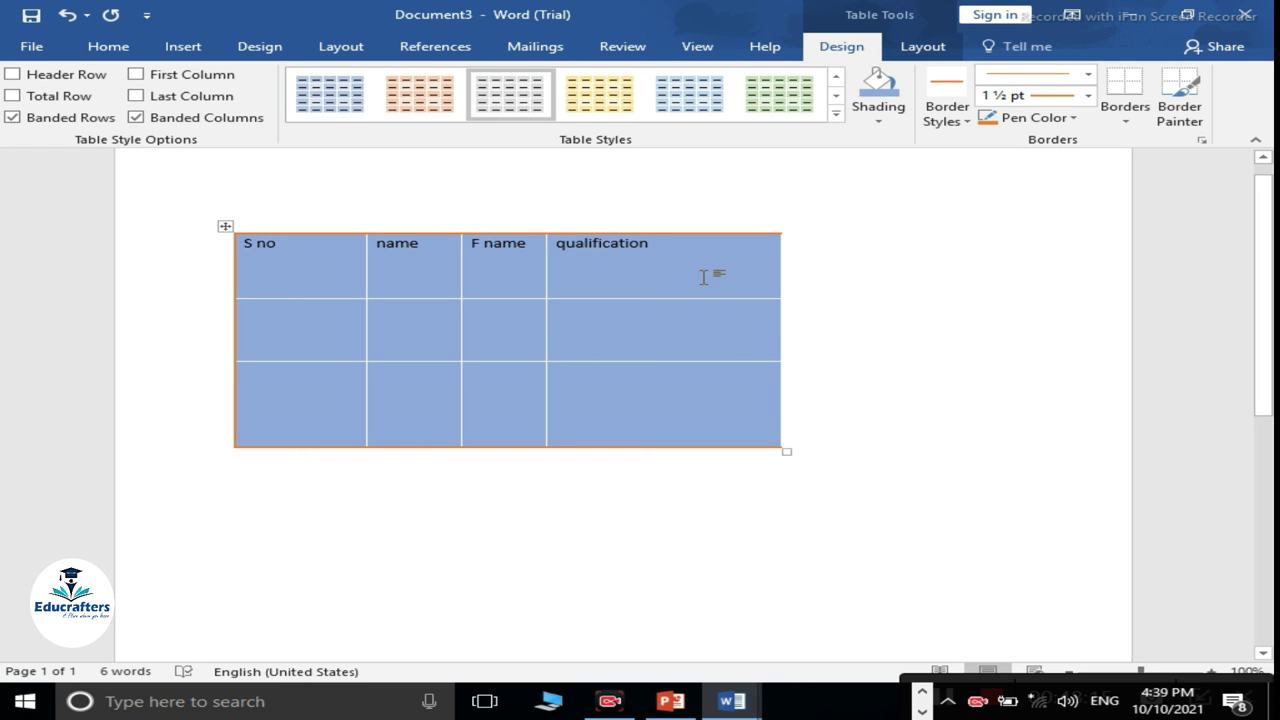
Insert a new blank column to the right of qualification, undoing an accidental left insert
drag(703, 277, 683, 428)
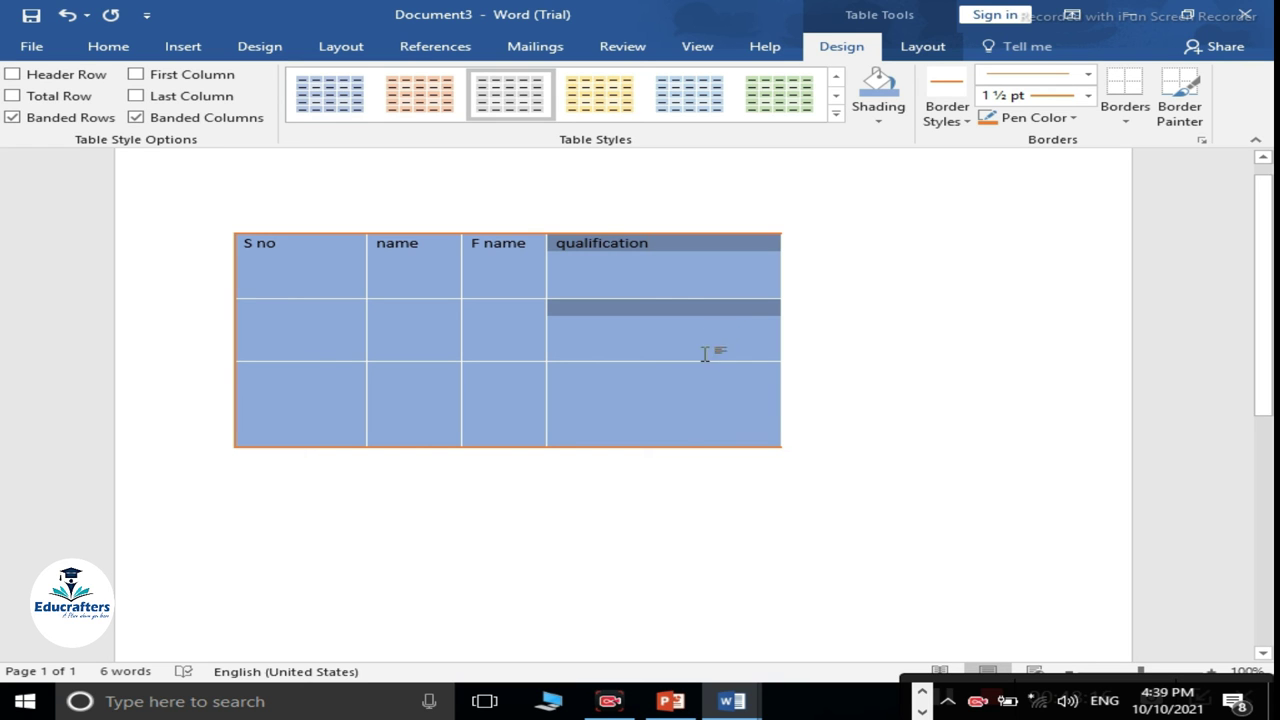
right_click(685, 431)
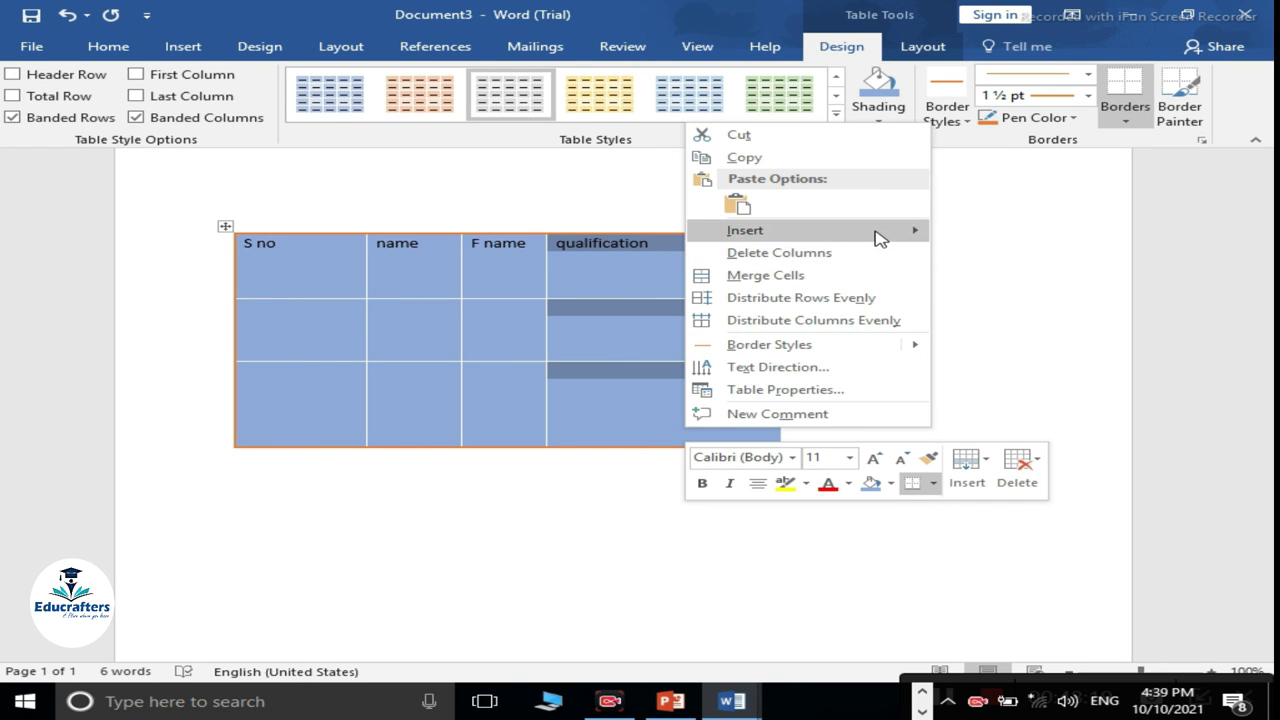
mouse_move(877, 234)
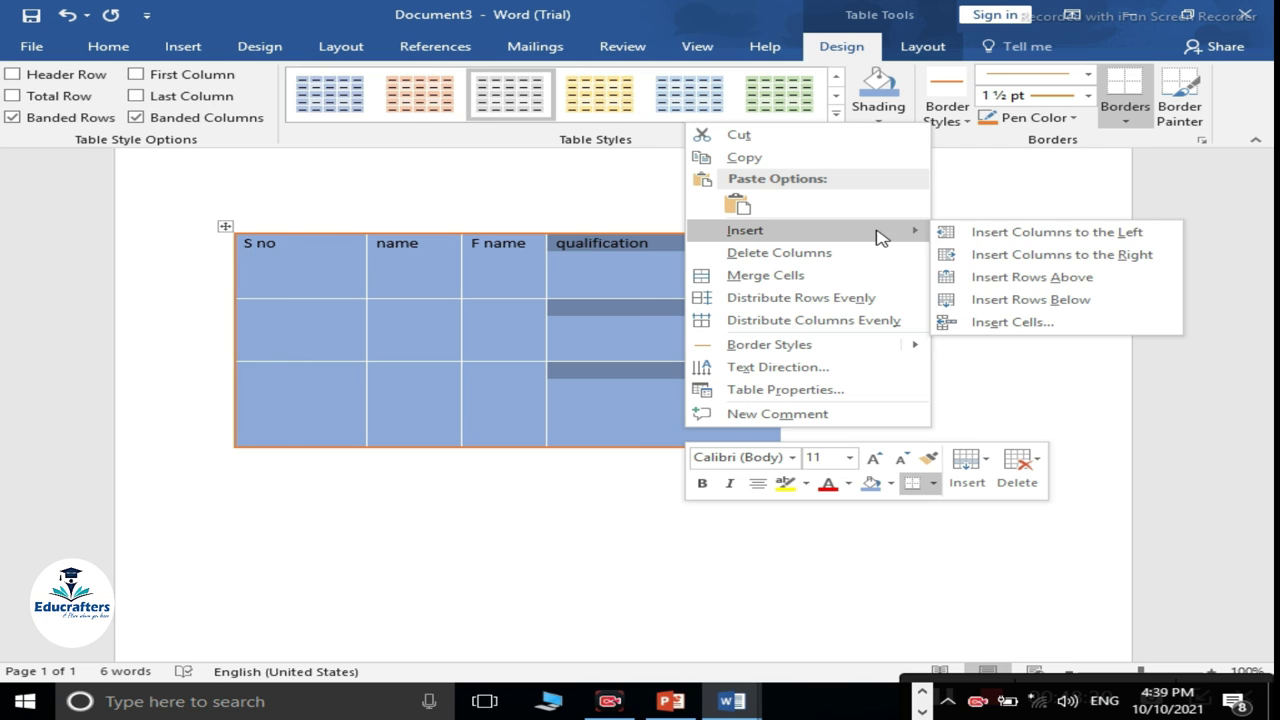
click(995, 236)
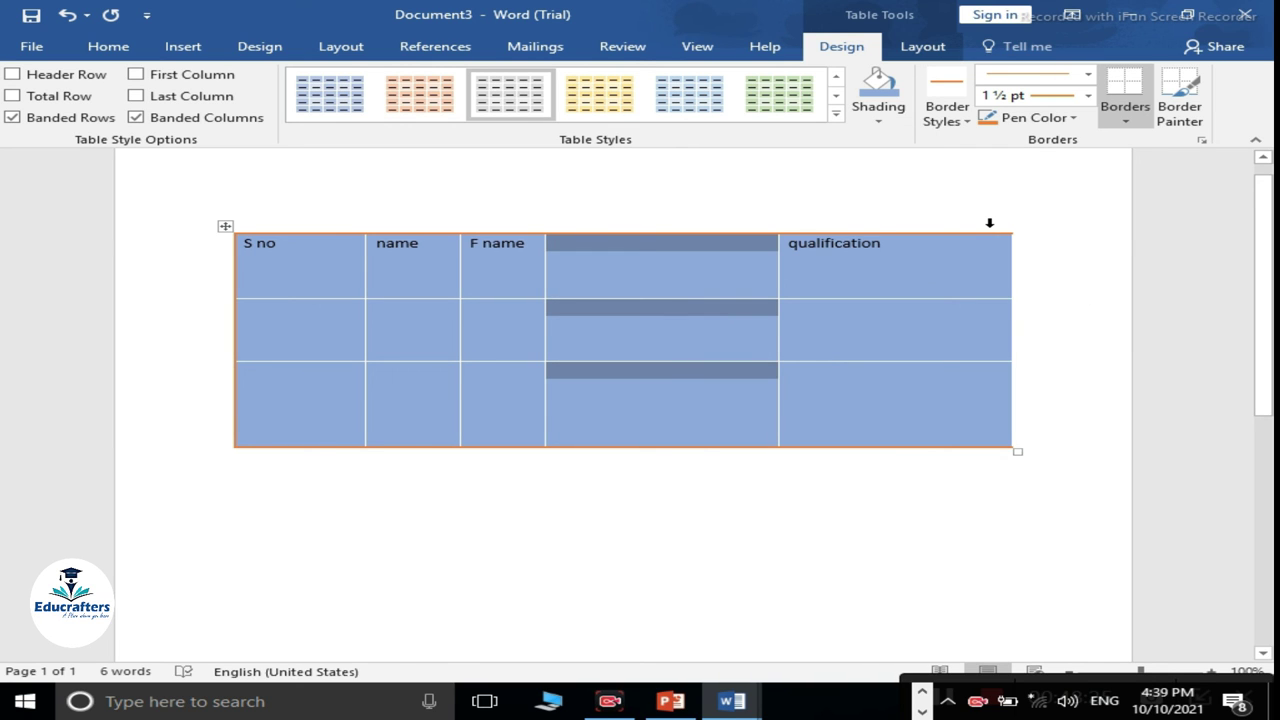
key(ctrl+z)
right_click(724, 426)
mouse_move(889, 229)
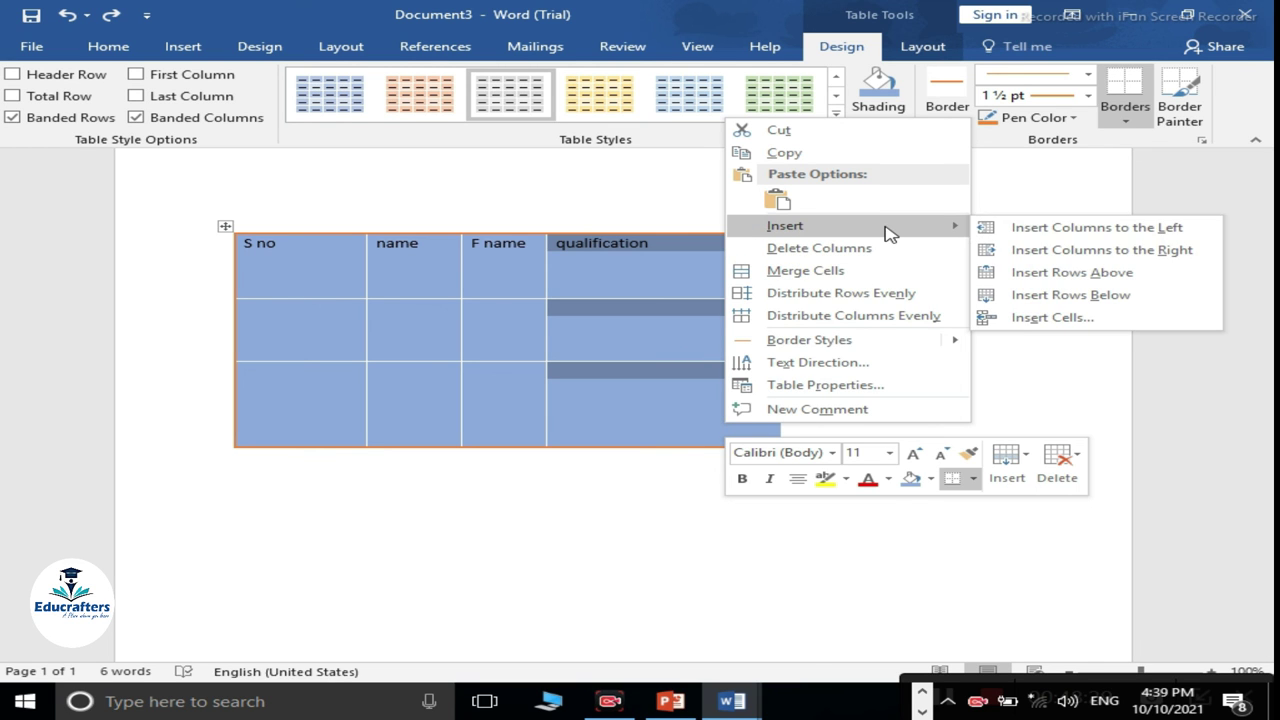
click(1046, 252)
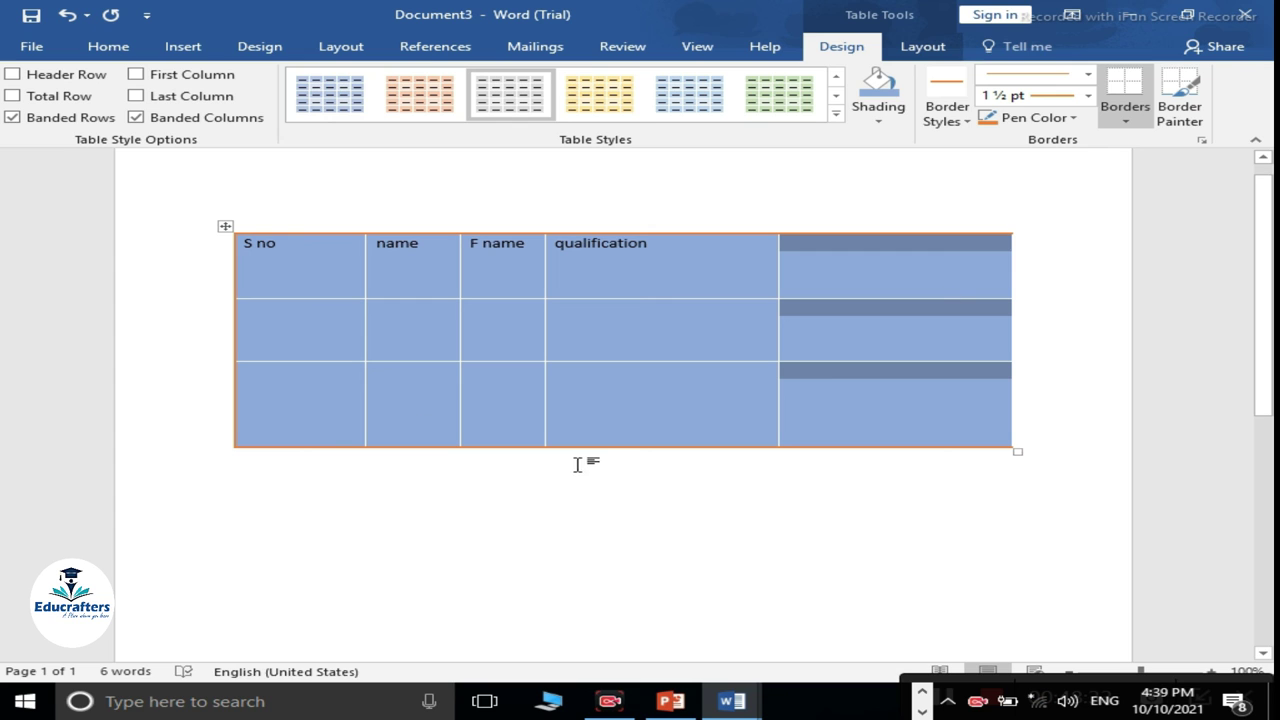
Insert two rows below rows 2 and 3 for five rows total, then show the Home tab
click(481, 405)
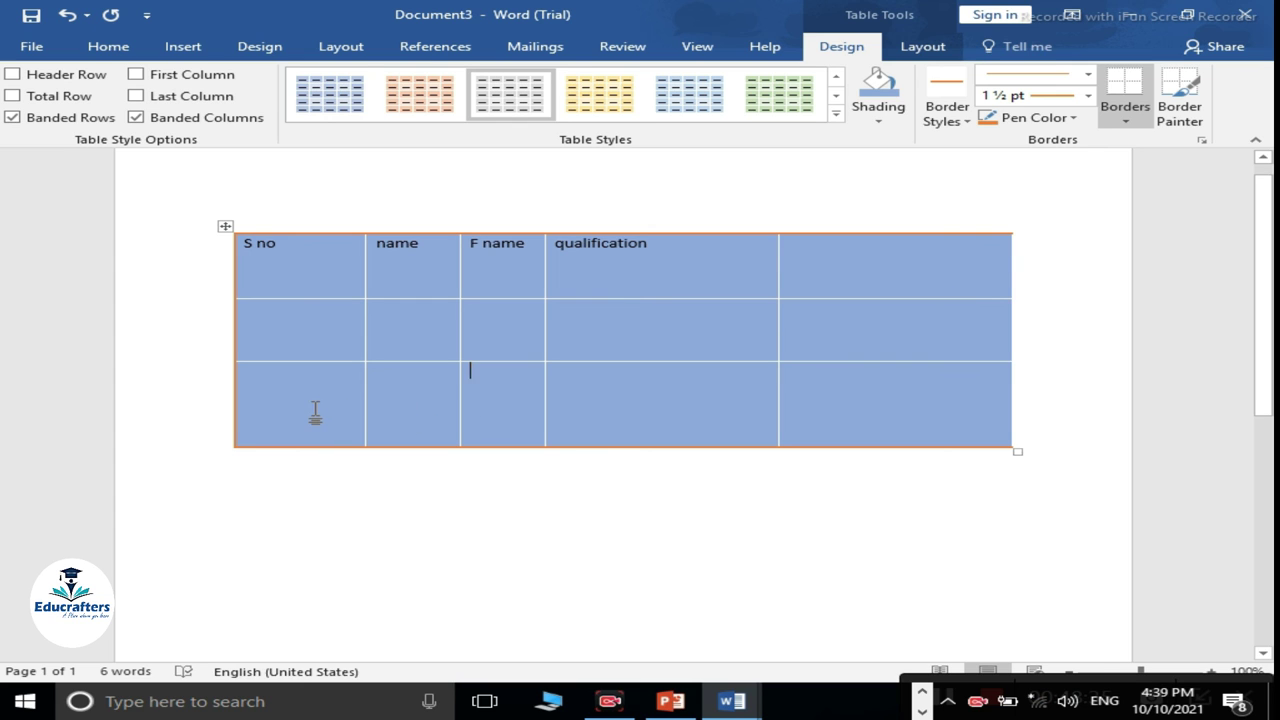
drag(314, 414, 851, 396)
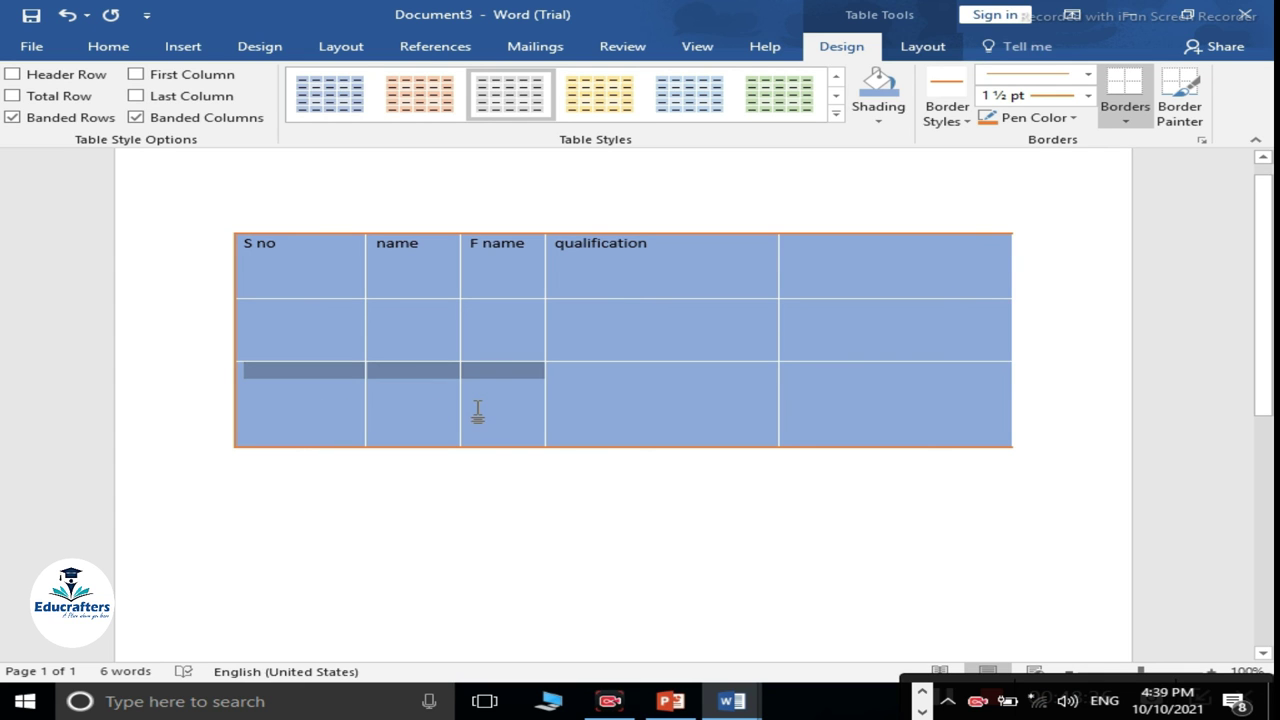
right_click(851, 396)
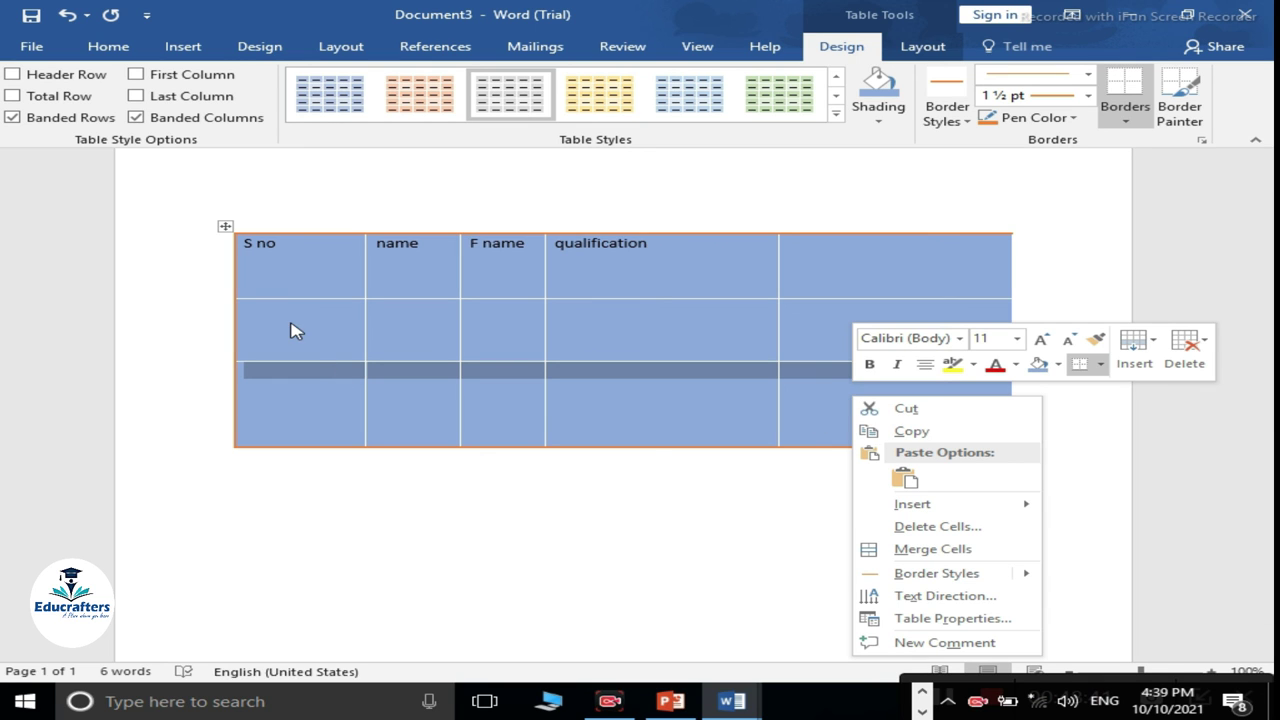
key(Escape)
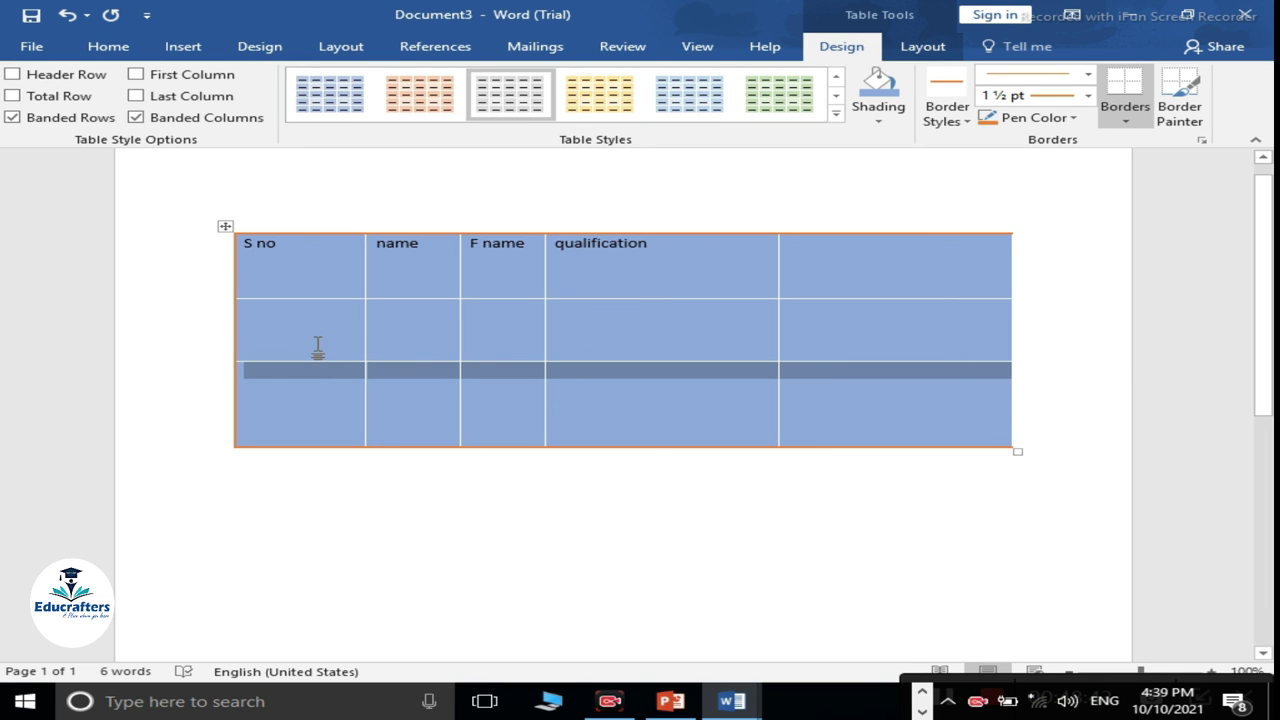
click(314, 342)
drag(314, 342, 840, 413)
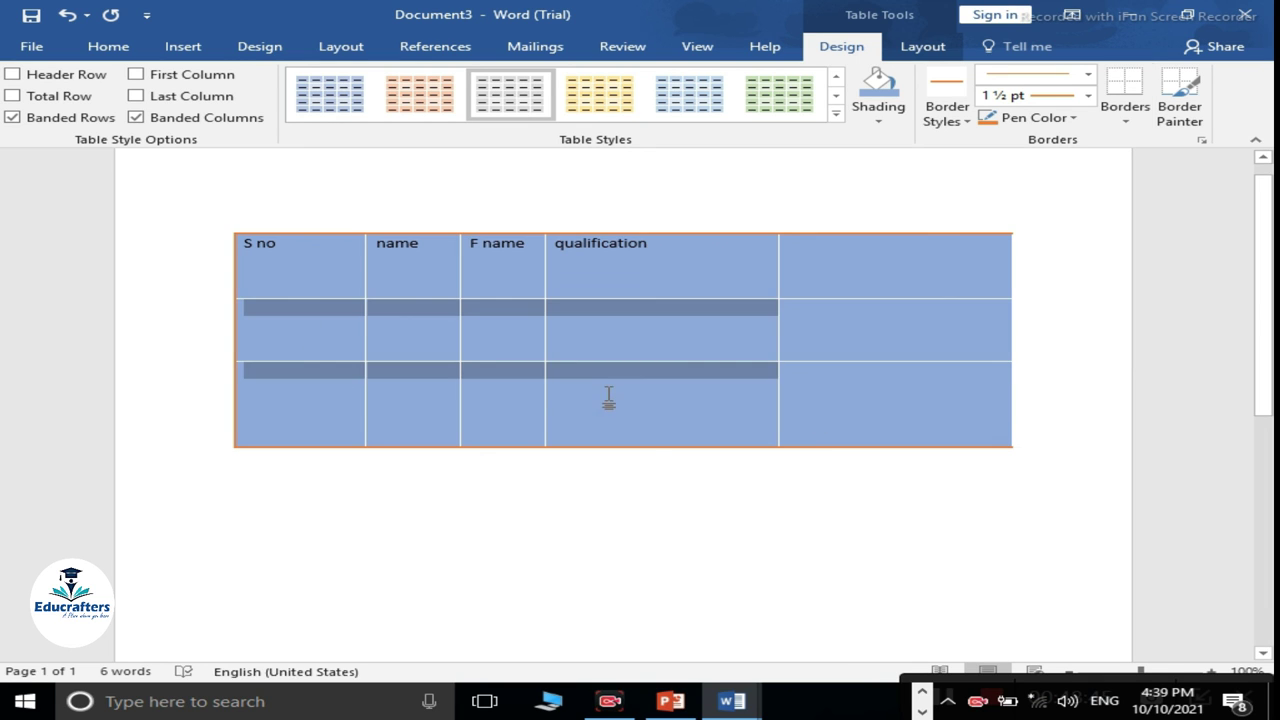
right_click(840, 413)
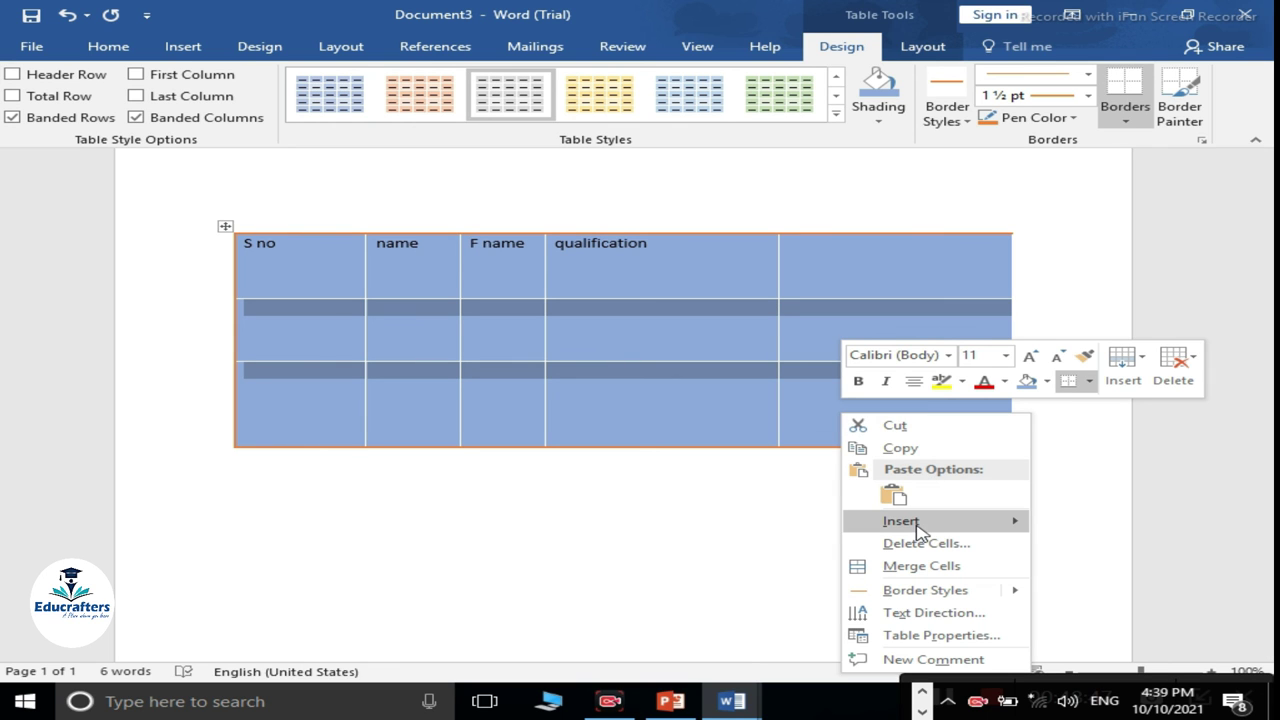
mouse_move(900, 521)
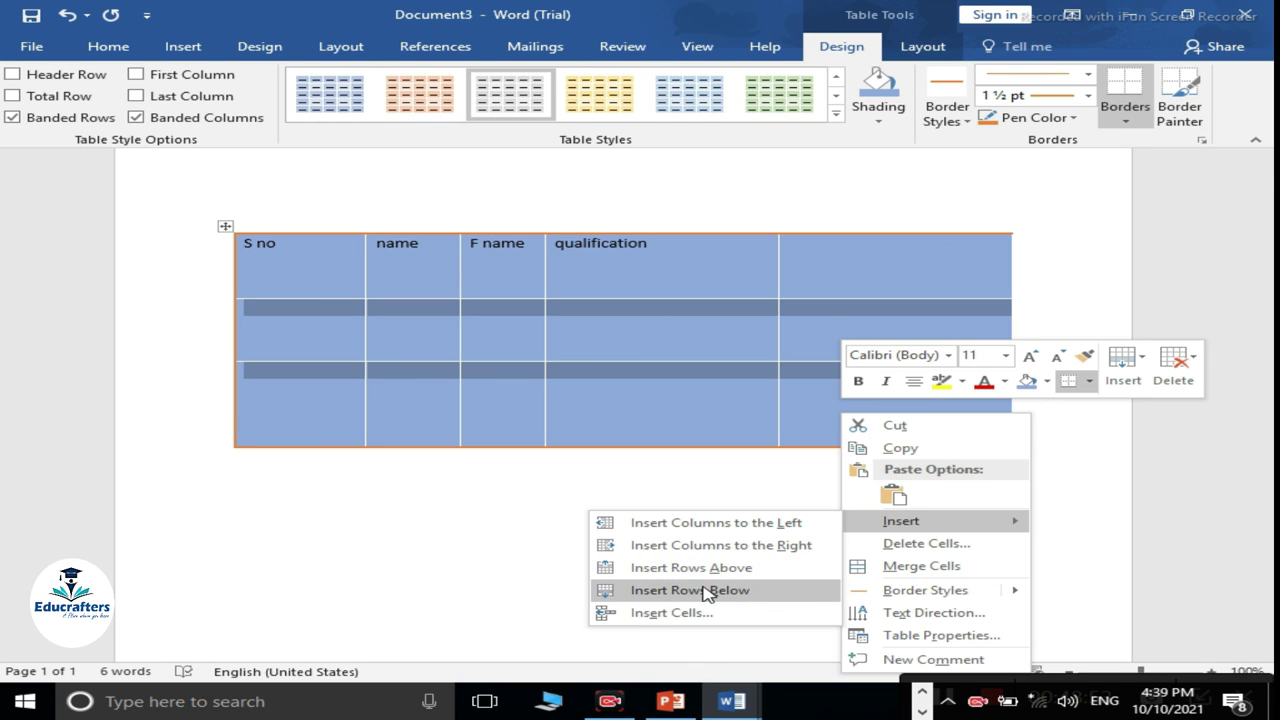
click(704, 590)
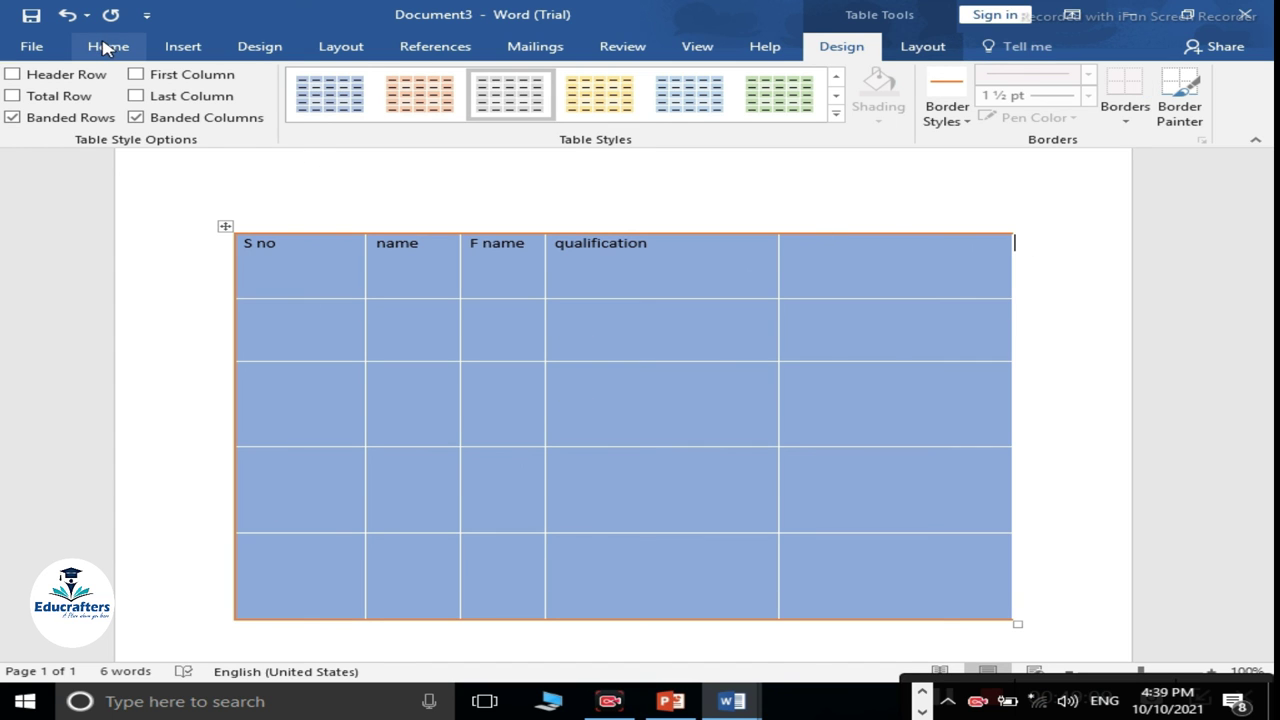
click(108, 48)
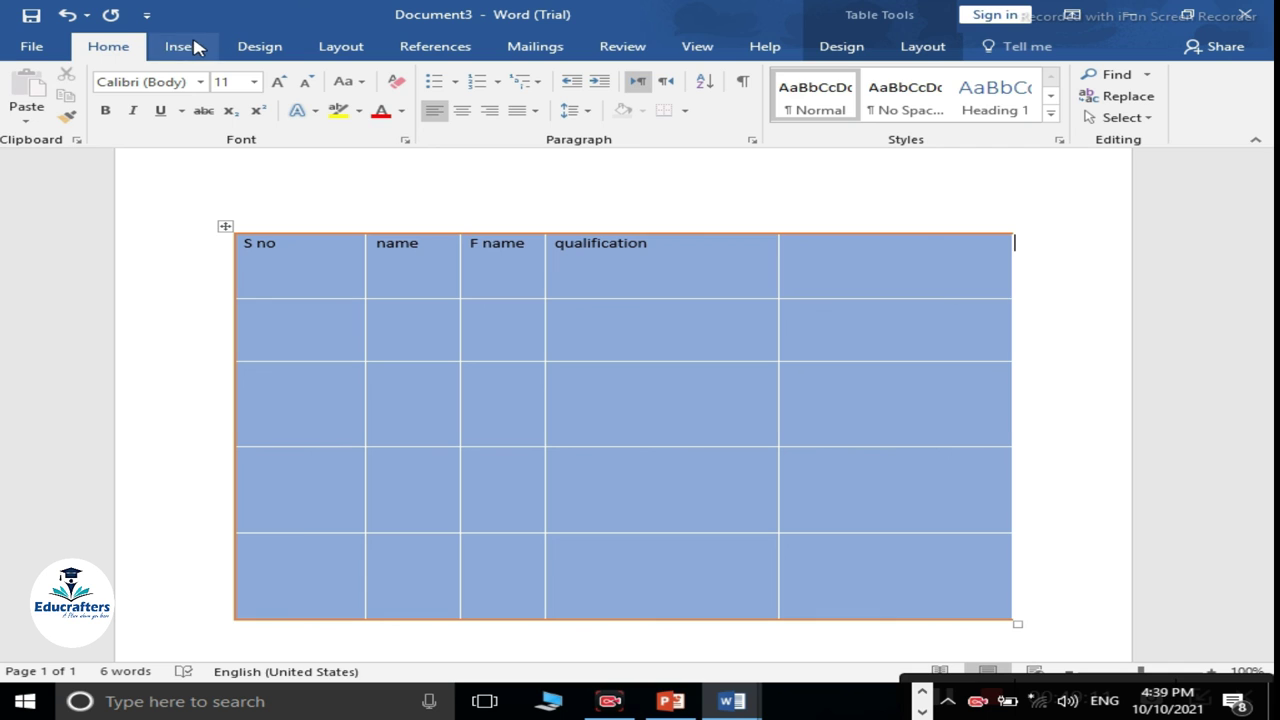